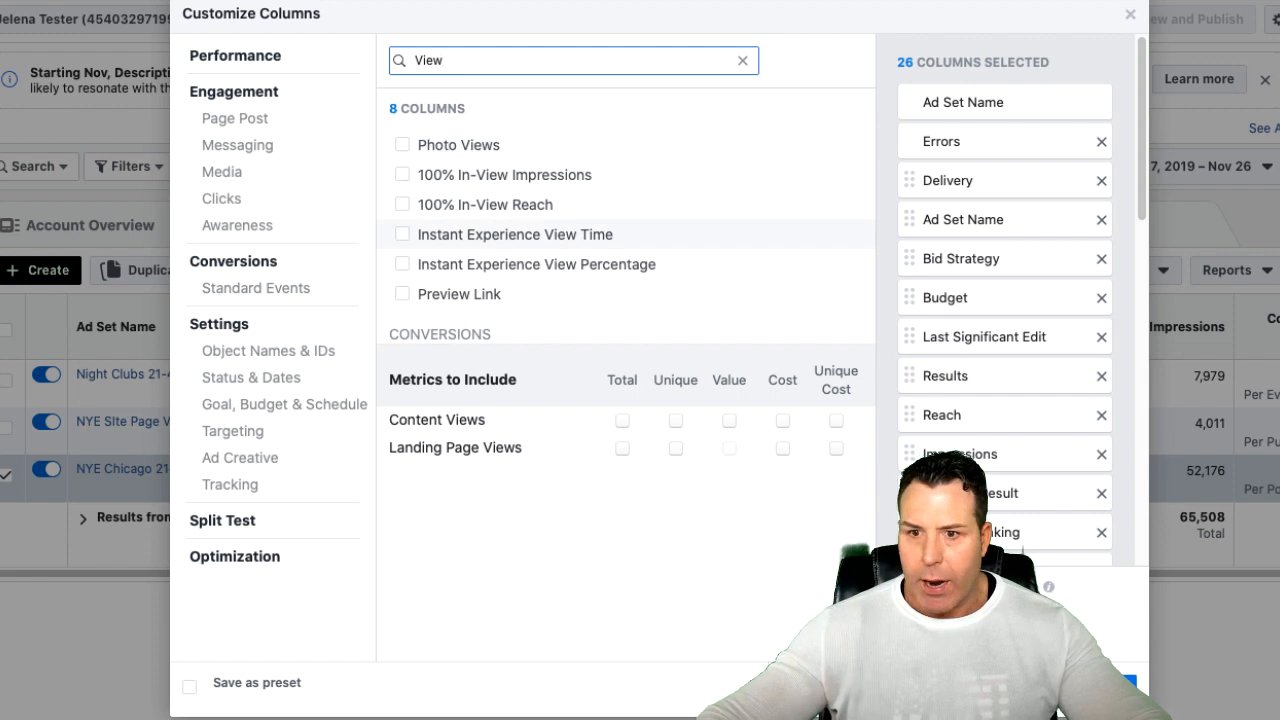
# Search the metrics for "View con" and add the Unique and Unique Cost columns for Content Views
pyautogui.write('con')
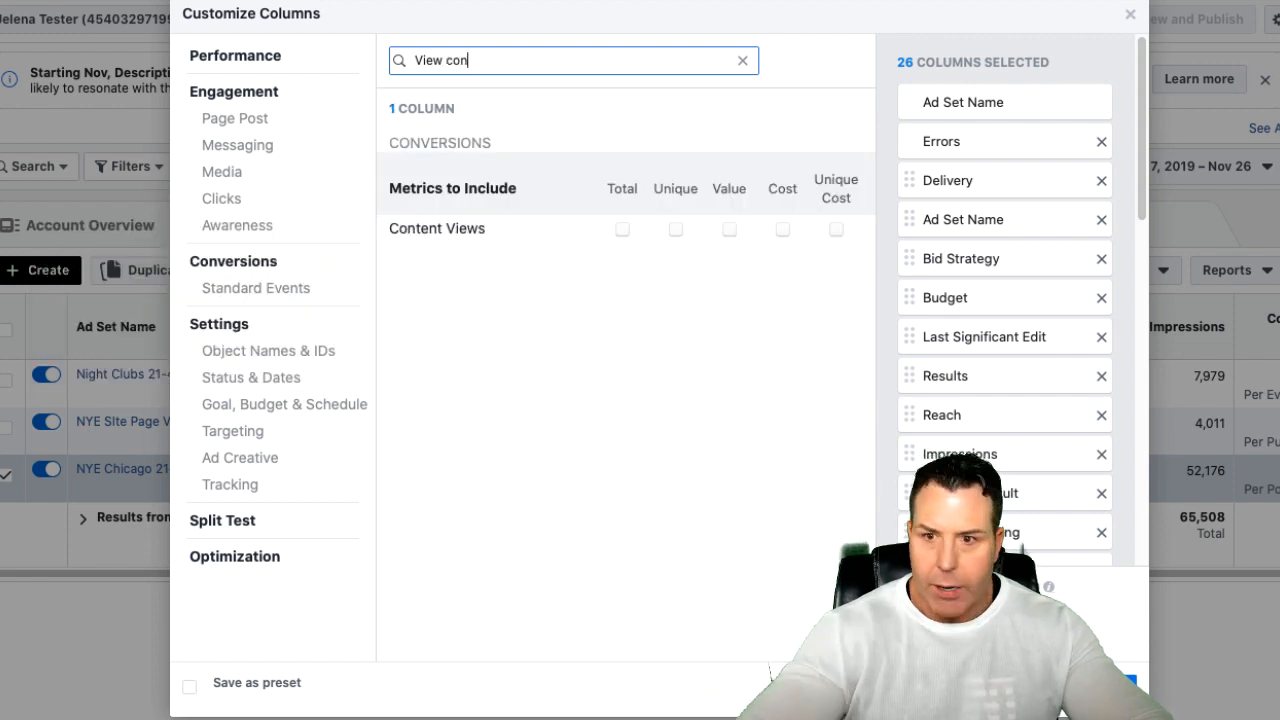
pyautogui.moveTo(622, 229)
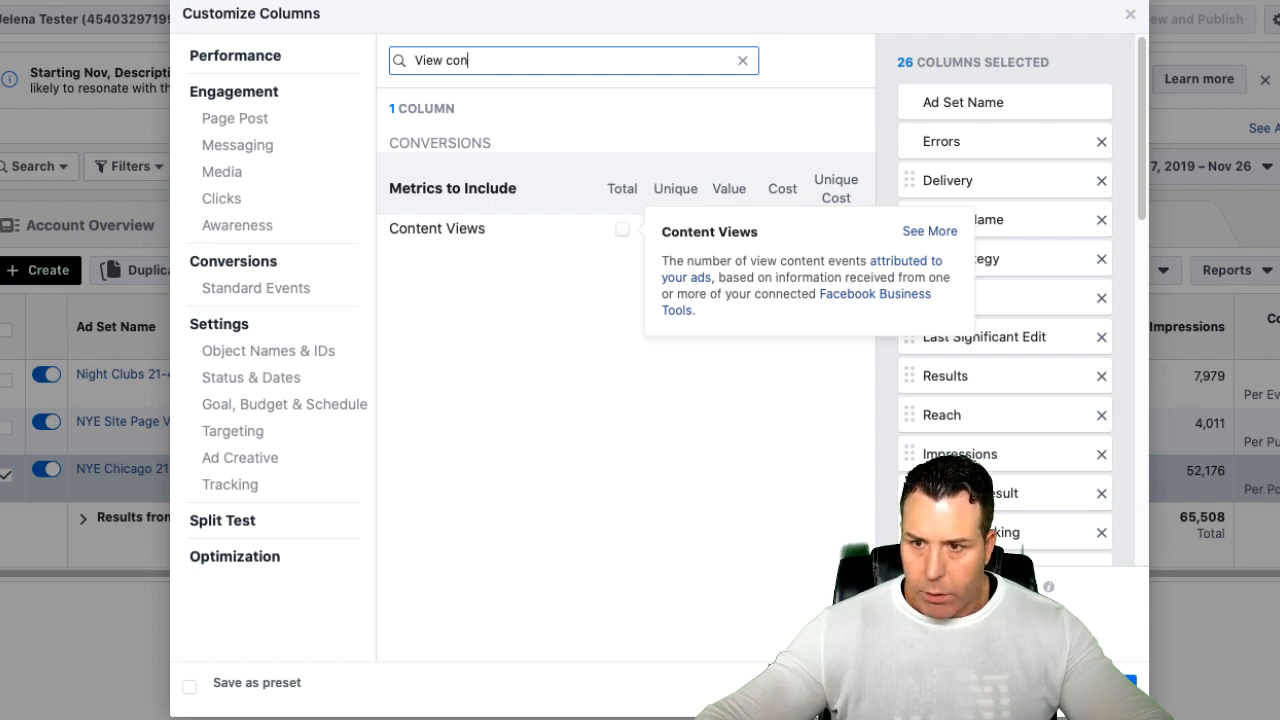
pyautogui.click(676, 230)
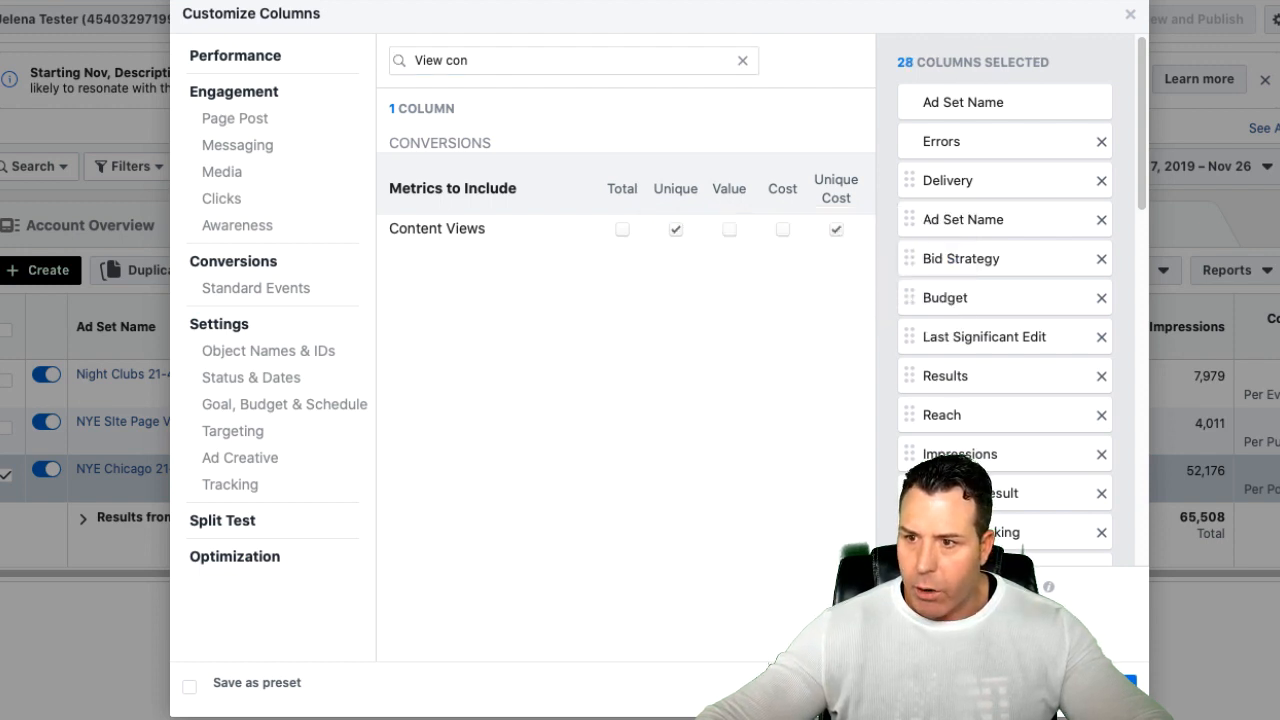
# Move Unique Content Views and Cost per Unique Content View directly below Impressions in the selected column order
pyautogui.scroll(-10, 1005, 300)
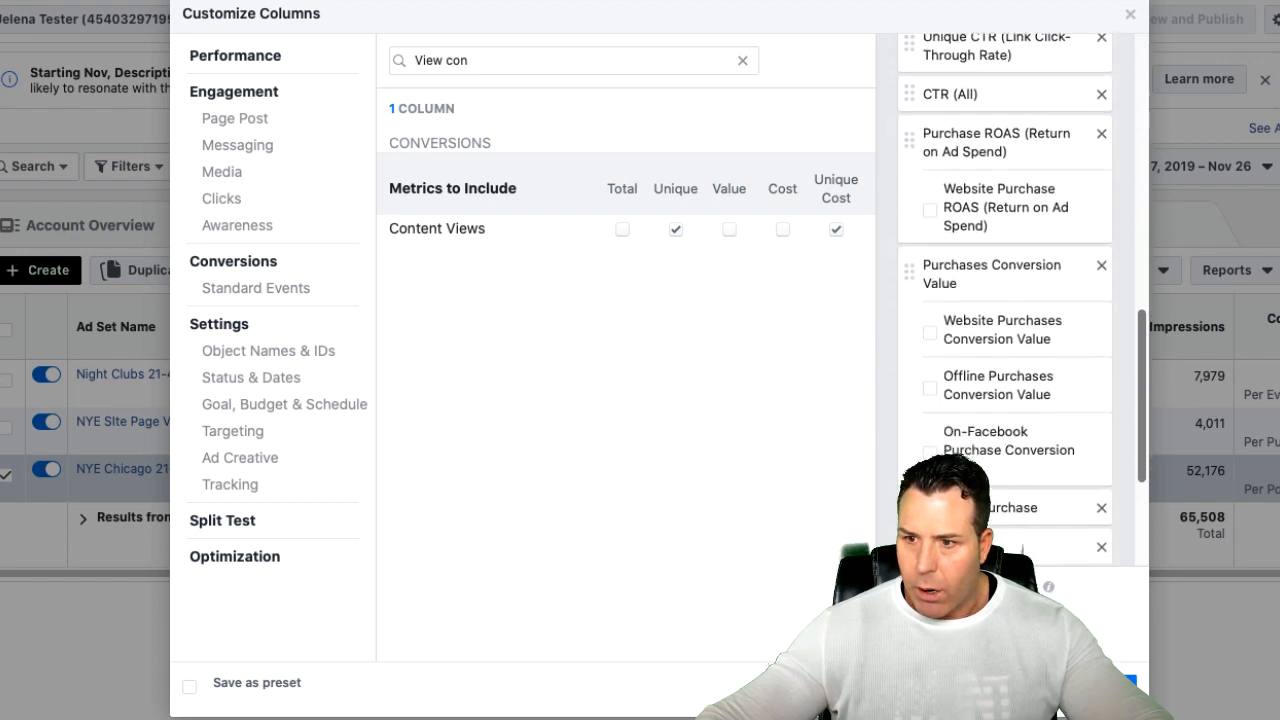
pyautogui.scroll(-5, 1005, 300)
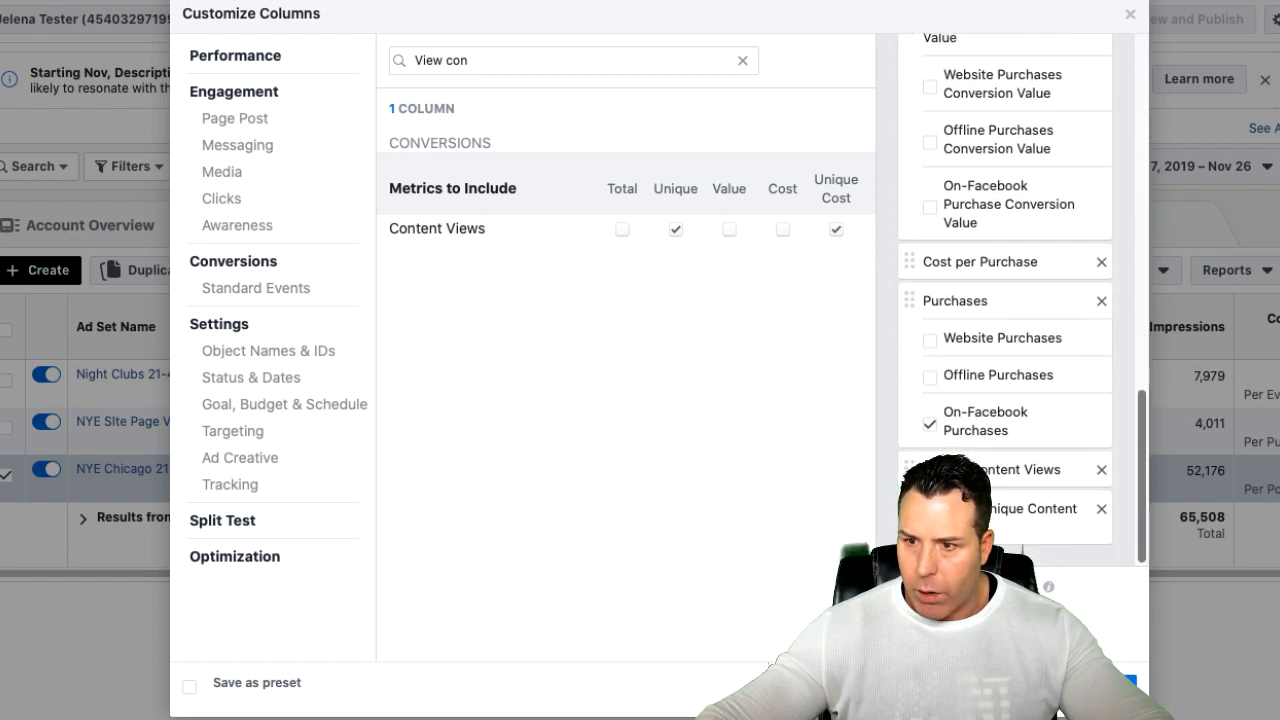
pyautogui.moveTo(1000, 472); pyautogui.dragTo(1000, 298)
pyautogui.scroll(-5, 1005, 300)
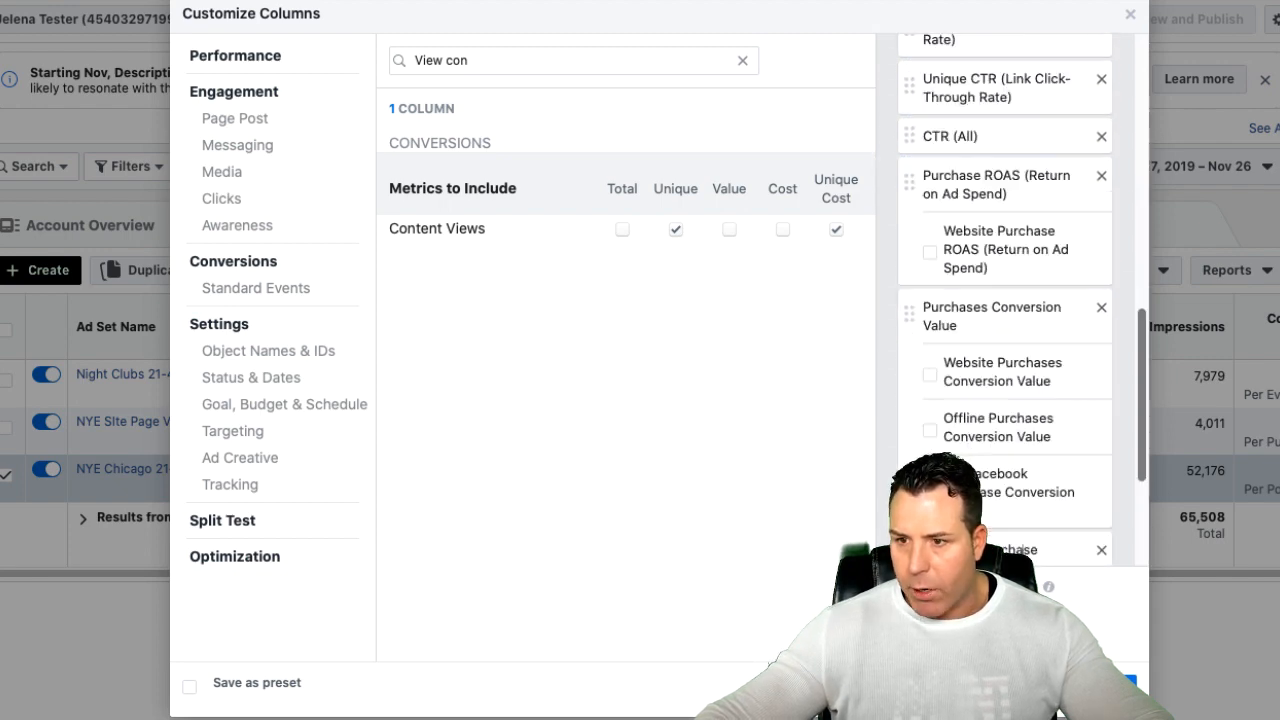
pyautogui.scroll(-5, 1005, 300)
pyautogui.moveTo(1000, 512); pyautogui.dragTo(998, 250)
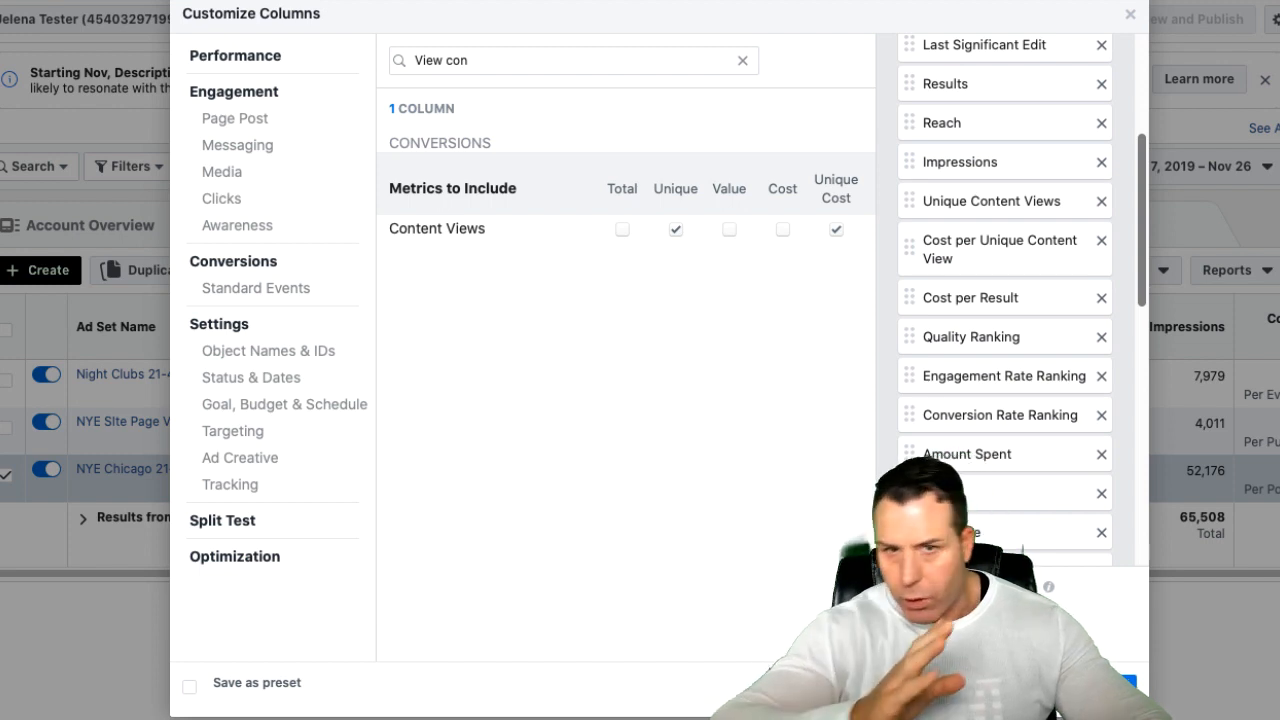
# Remove the Ends and Schedule columns from the selected columns
pyautogui.scroll(-1, 1005, 300)
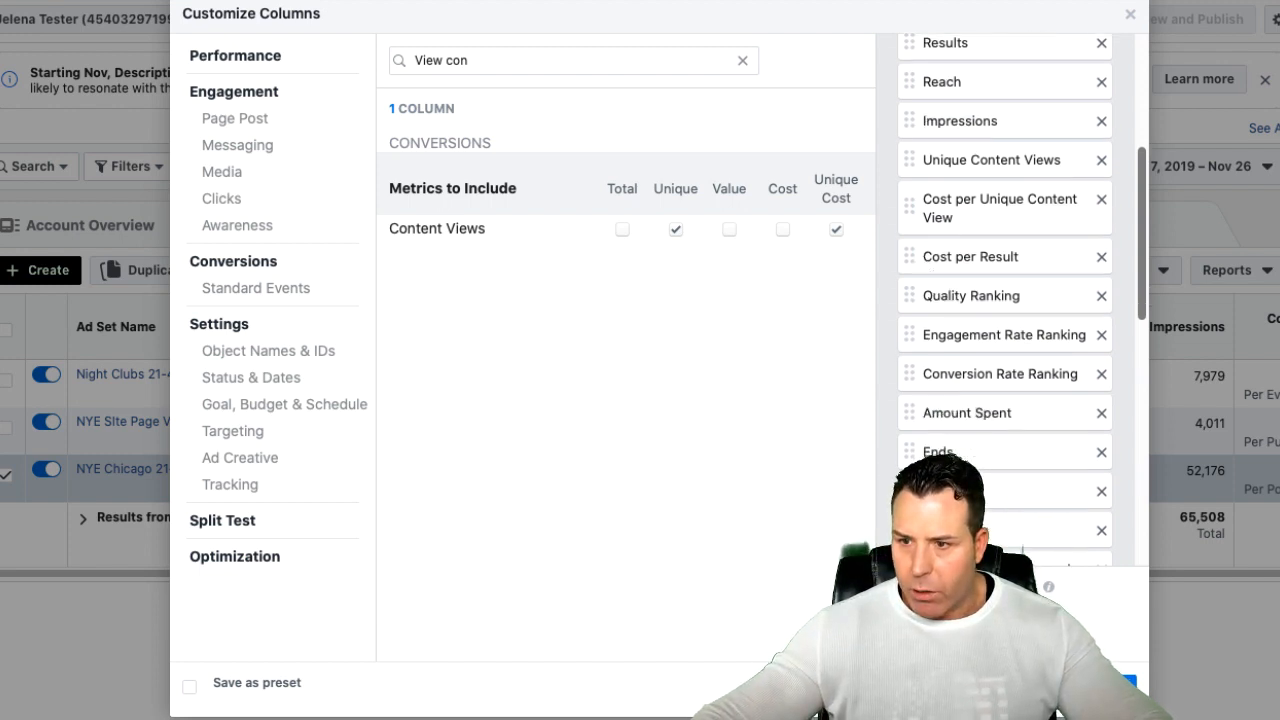
pyautogui.scroll(-2, 1005, 300)
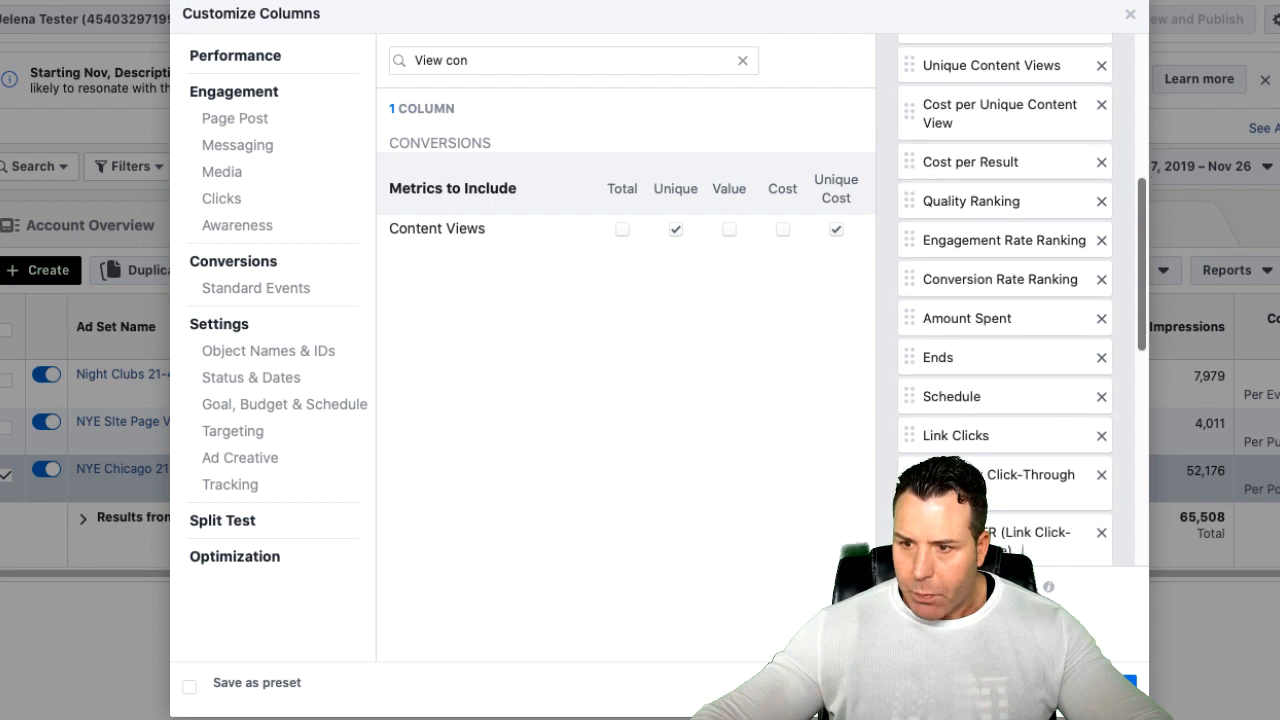
pyautogui.click(1101, 358)
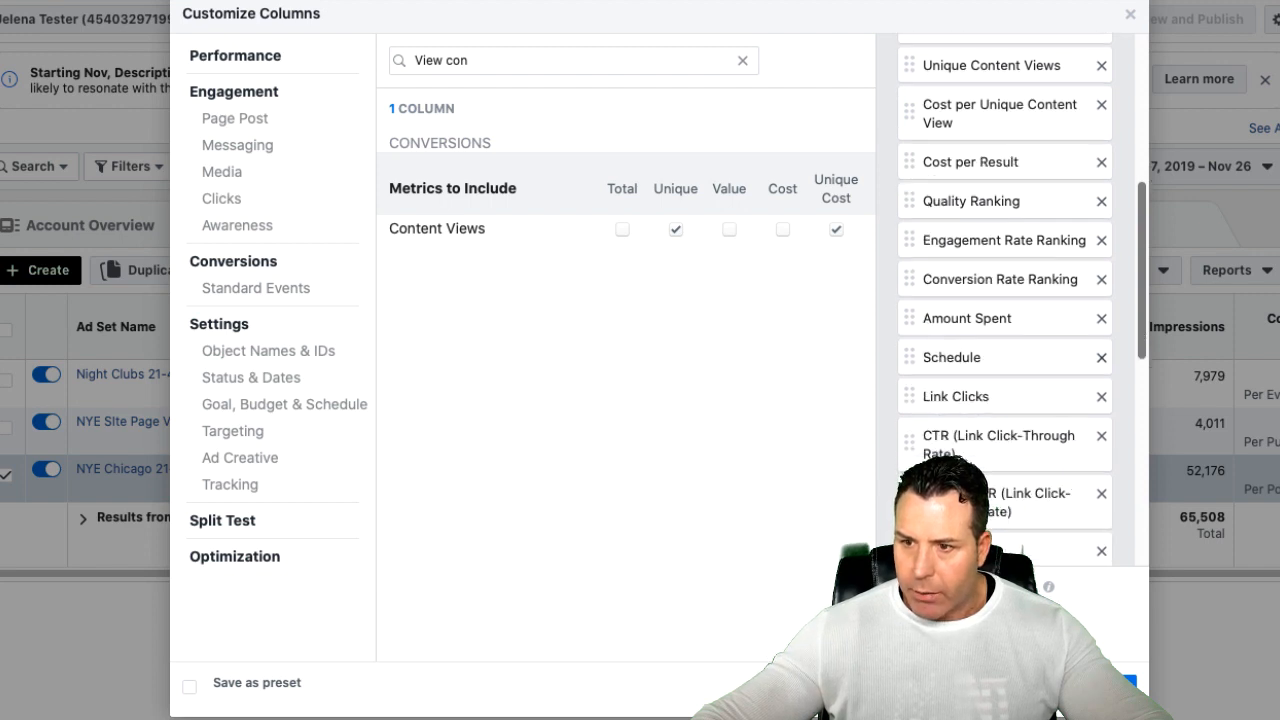
pyautogui.click(1101, 357)
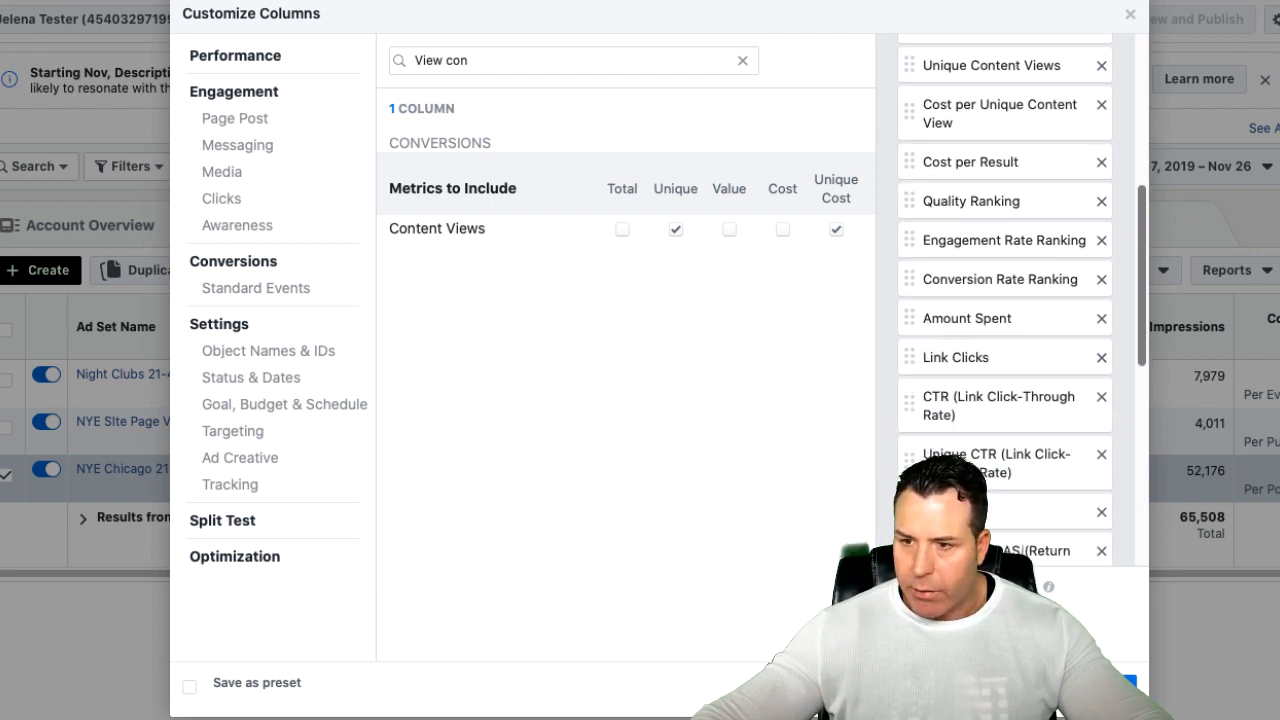
pyautogui.scroll(-1, 1005, 300)
pyautogui.scroll(-1, 1005, 300)
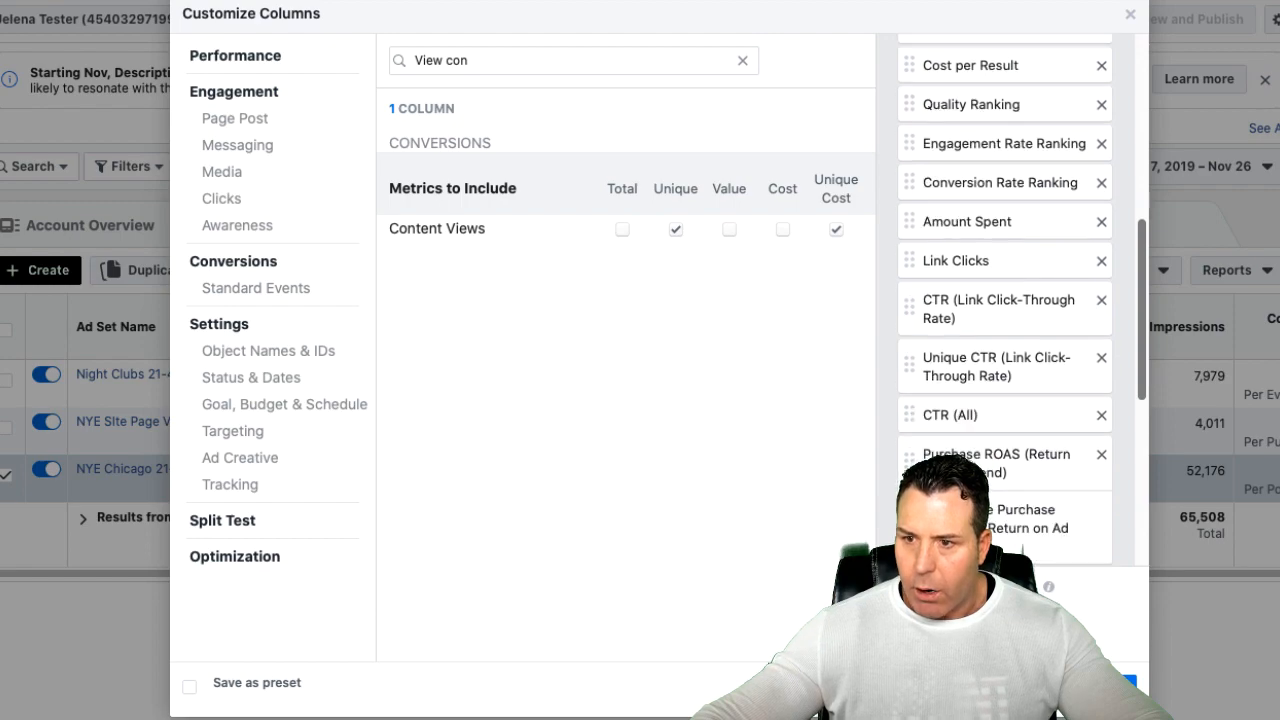
pyautogui.scroll(-2, 1005, 300)
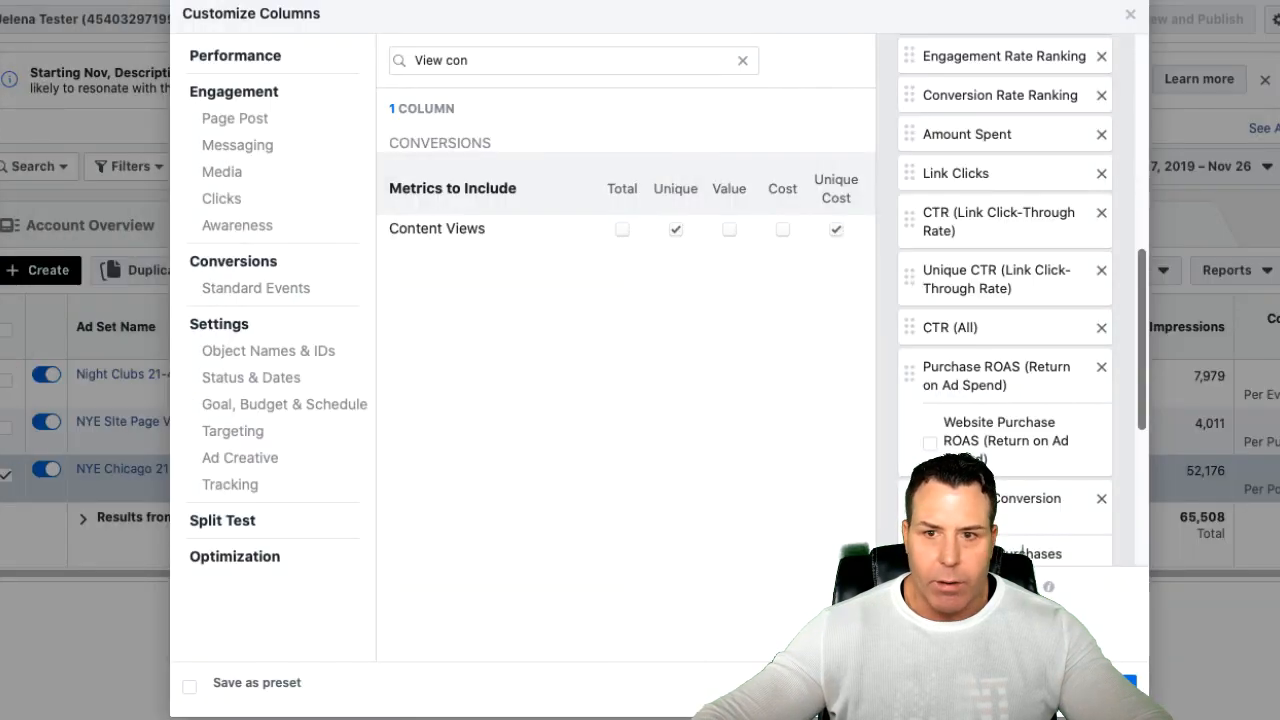
# Search the metrics for "Lead" and add the Total and Cost columns for Leads
pyautogui.tripleClick(441, 61)
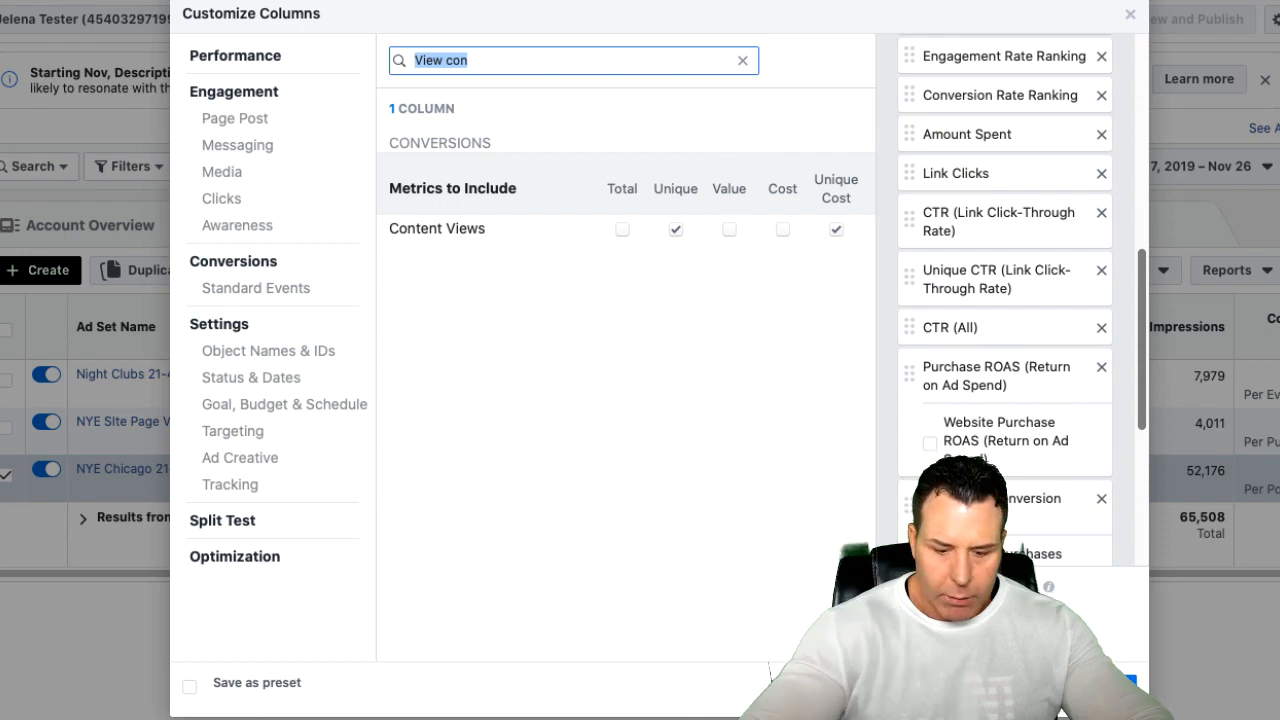
pyautogui.write('Lead')
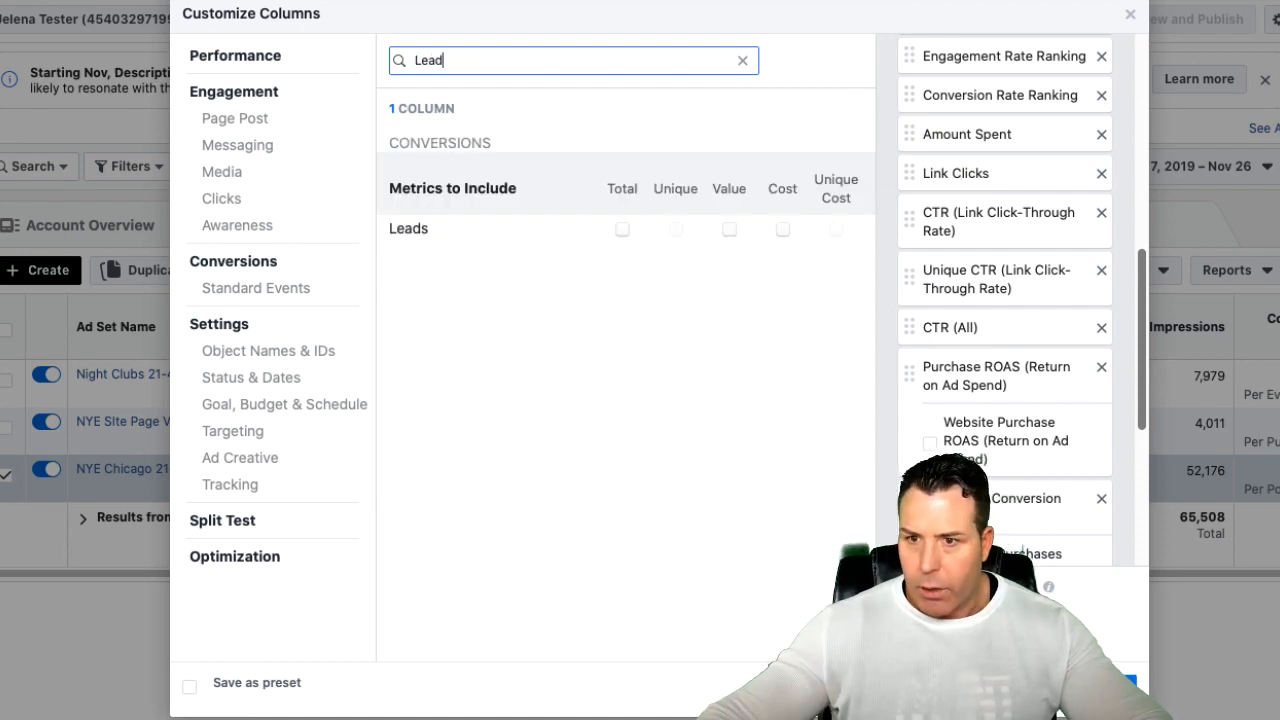
pyautogui.click(622, 230)
pyautogui.click(782, 230)
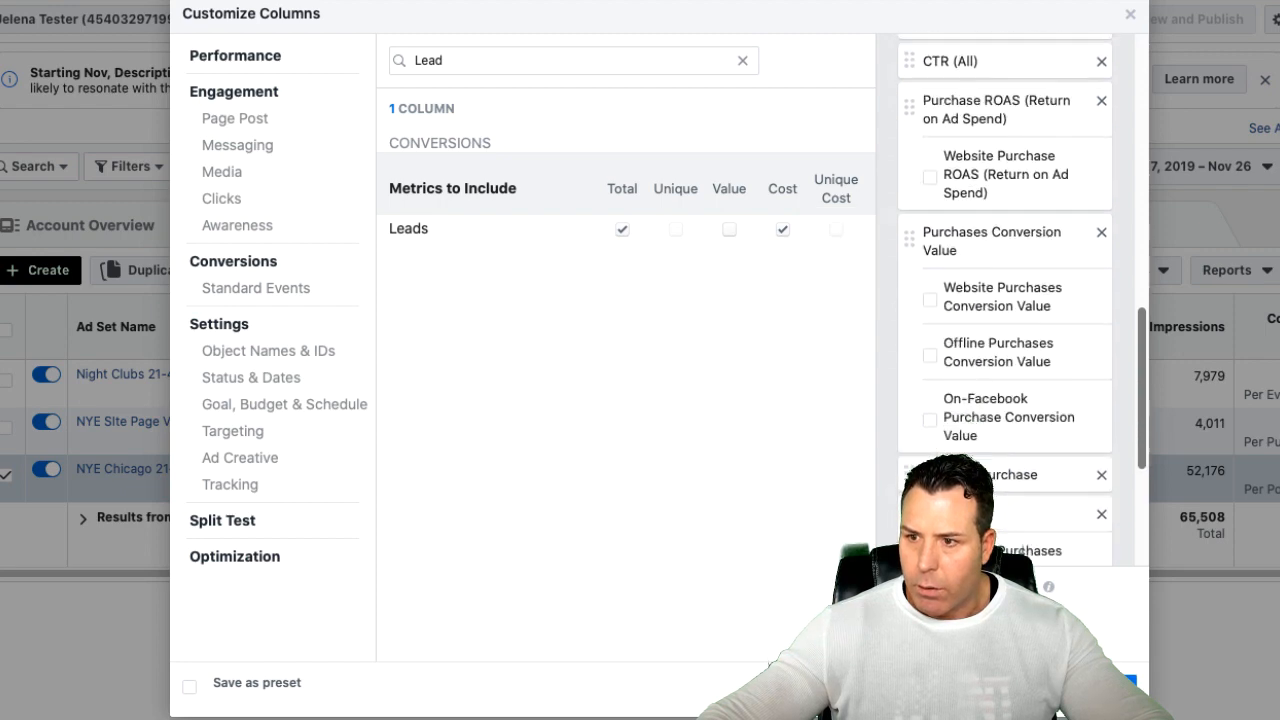
# Reorder the selected columns so Leads follows Amount Spent and Cost per Lead comes directly after the Leads group
pyautogui.moveTo(909, 377)
pyautogui.mouseDown()
pyautogui.moveTo(912, 69)
pyautogui.moveTo(908, 408)
pyautogui.moveTo(906, 351)
pyautogui.moveTo(908, 372)
pyautogui.mouseUp()
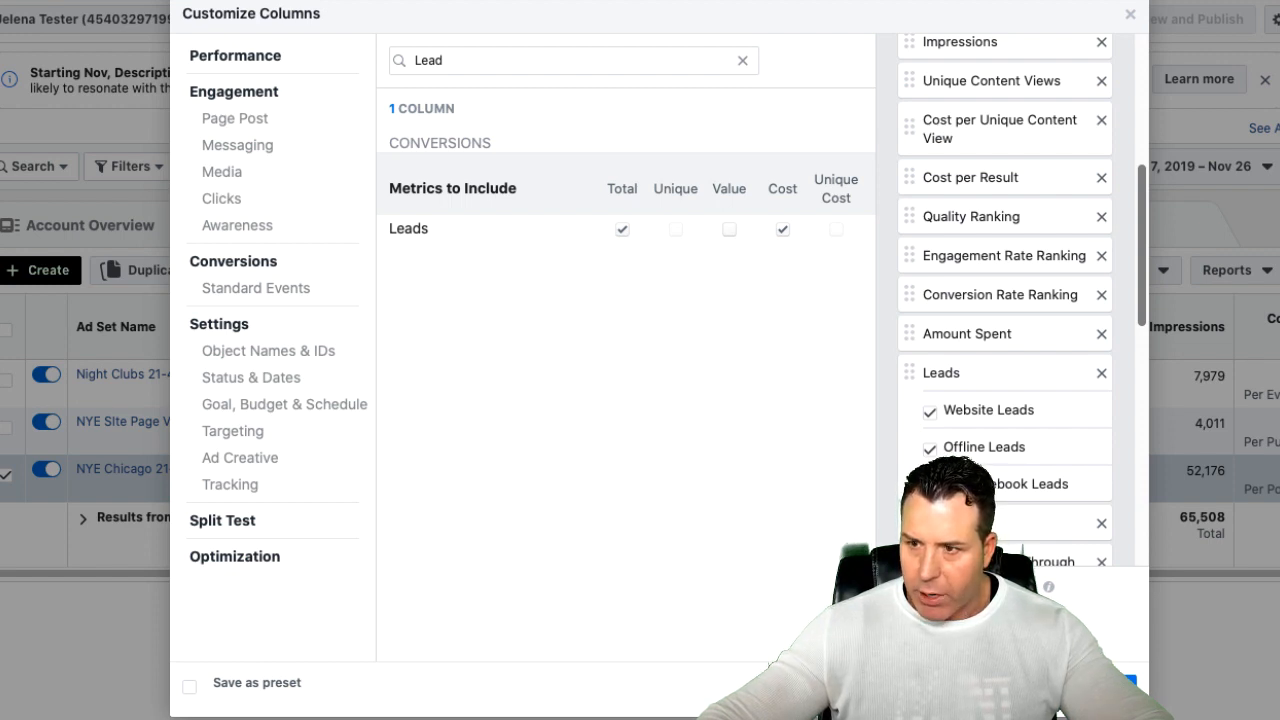
pyautogui.scroll(-8, 1005, 300)
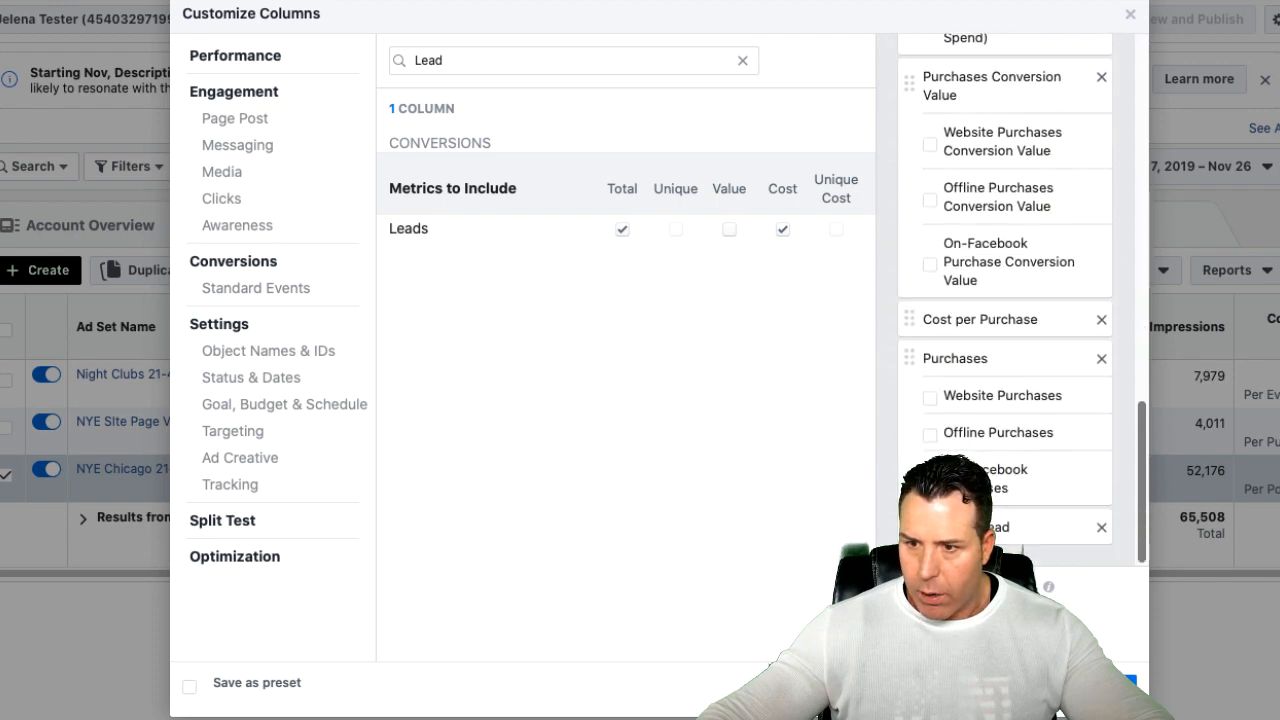
pyautogui.moveTo(955, 527); pyautogui.dragTo(962, 239)
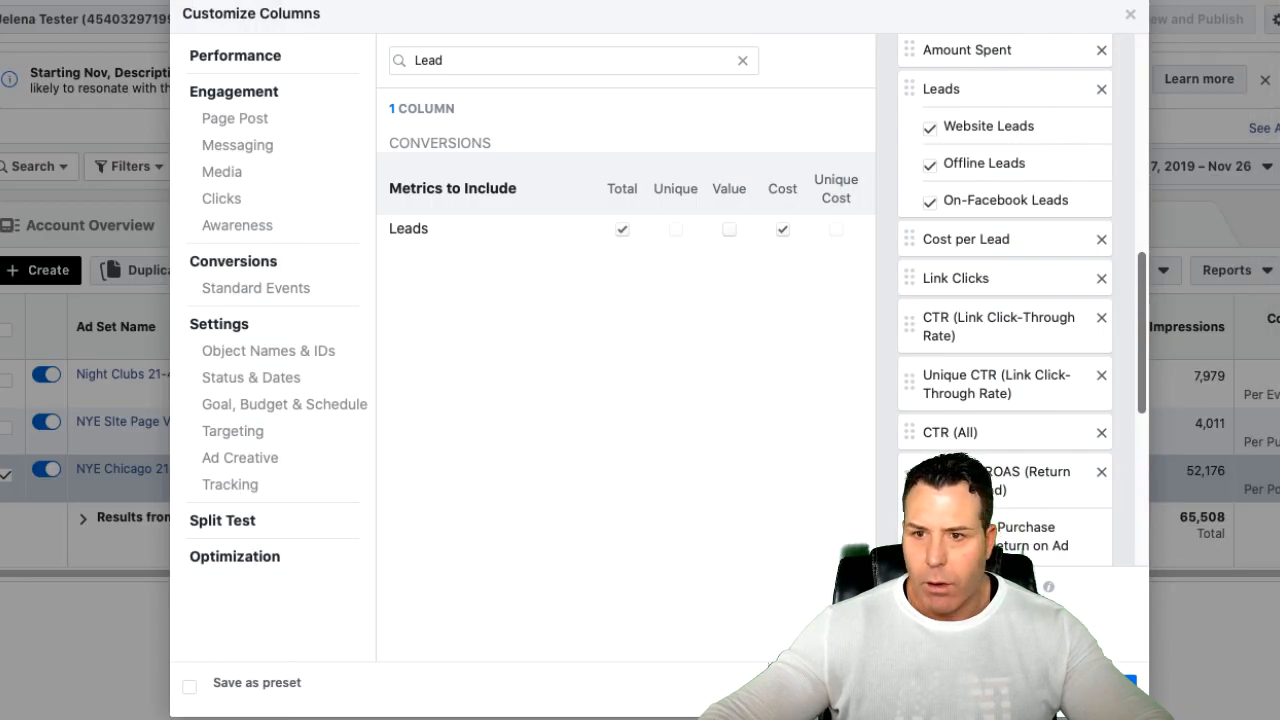
# Search the metrics for "Purch", check the selected purchase columns, and apply the customized column set
pyautogui.press('BackSpace')
pyautogui.press('BackSpace')
pyautogui.press('BackSpace')
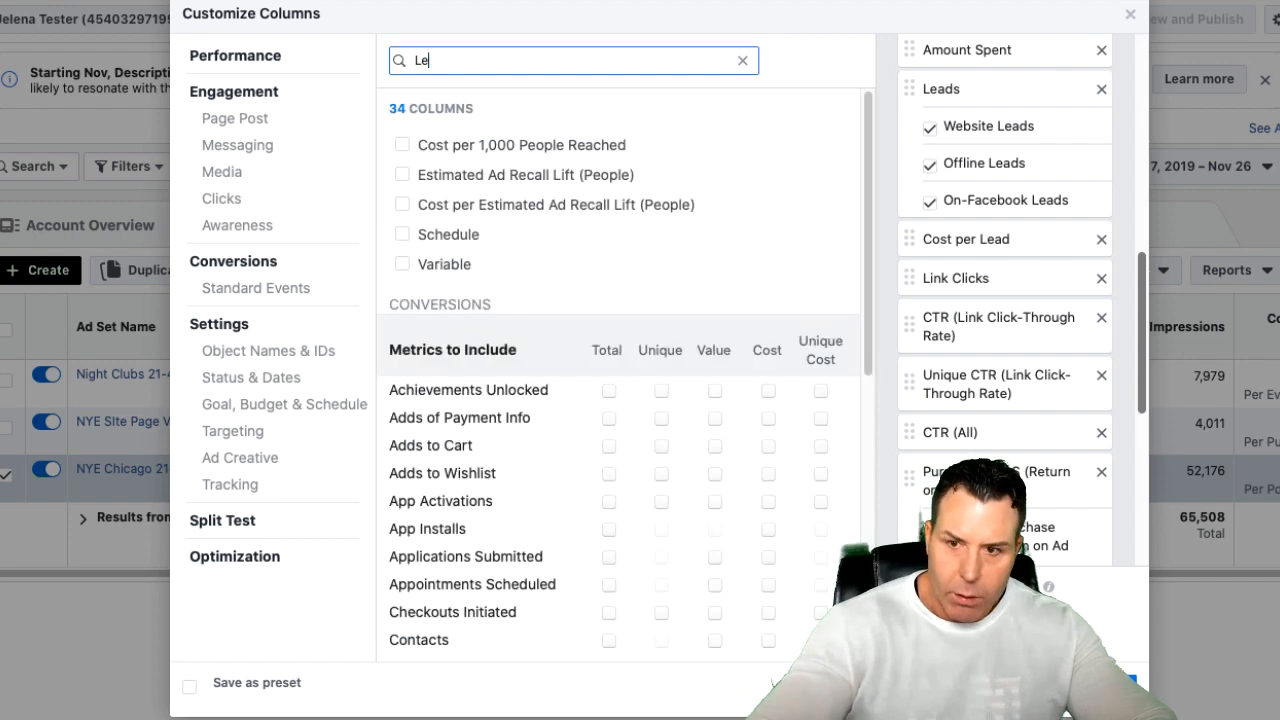
pyautogui.press('BackSpace')
pyautogui.write('Purch')
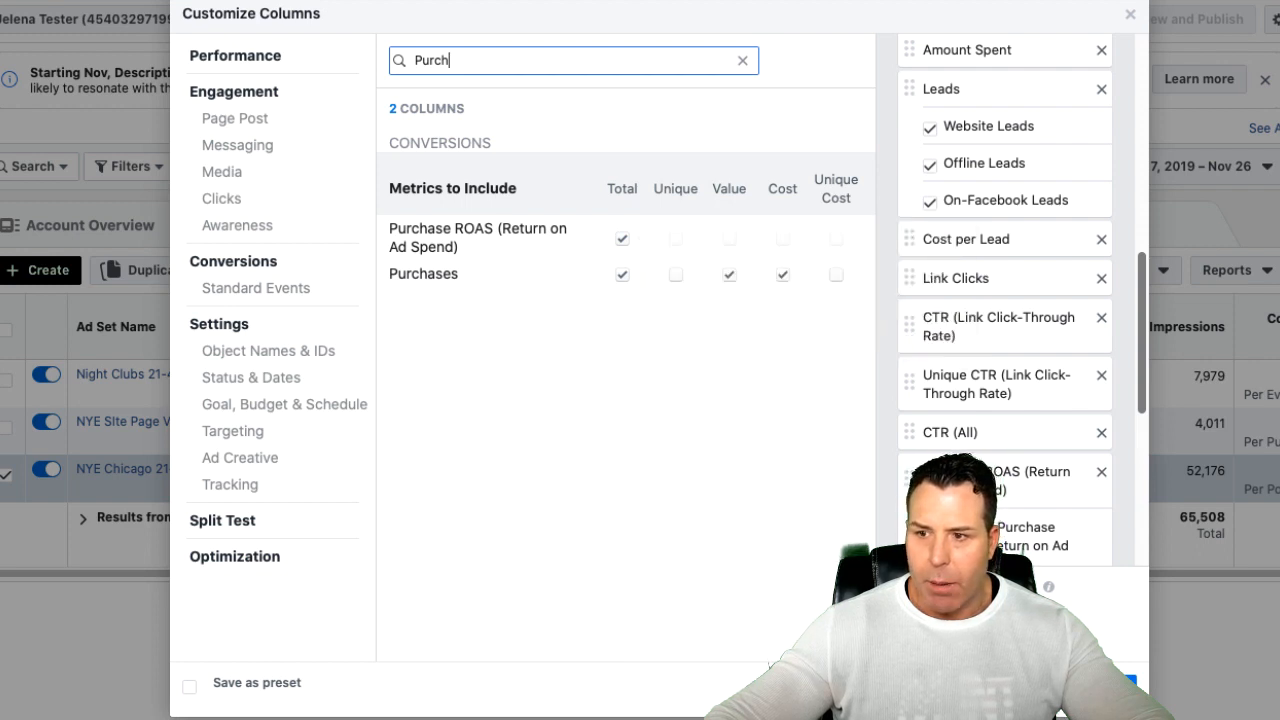
pyautogui.scroll(-4, 1022, 551)
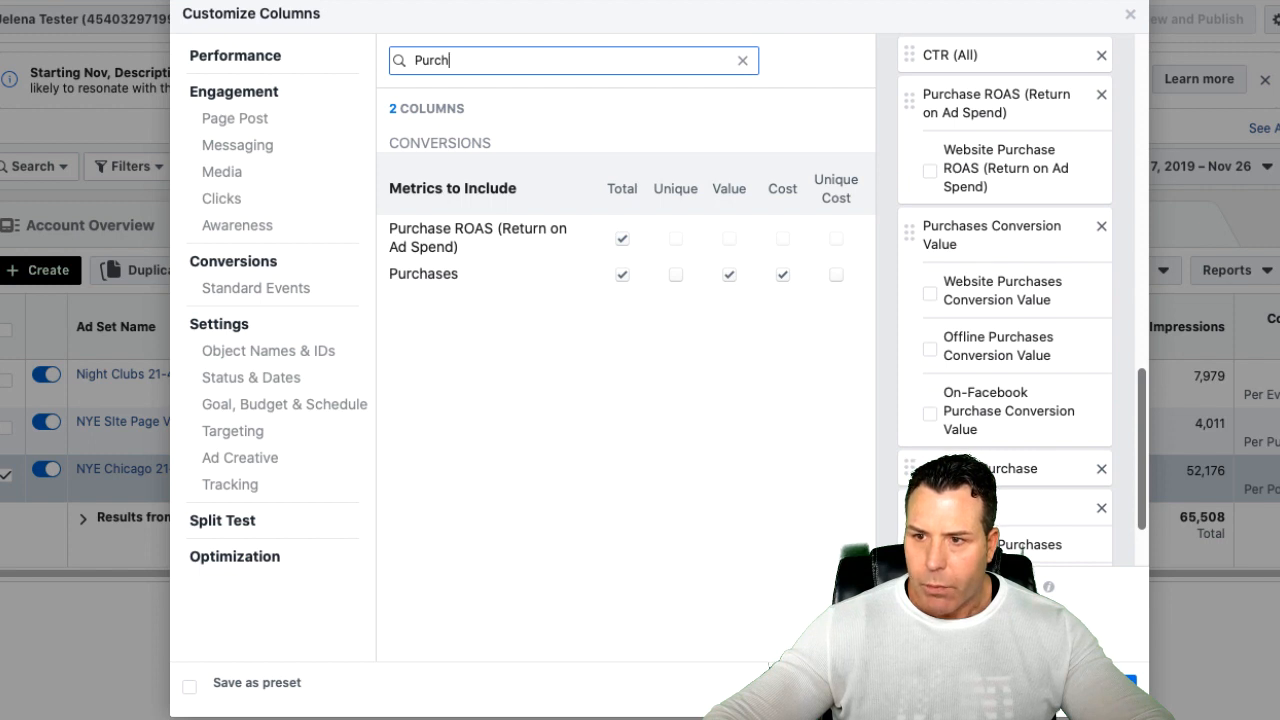
pyautogui.click(930, 171)
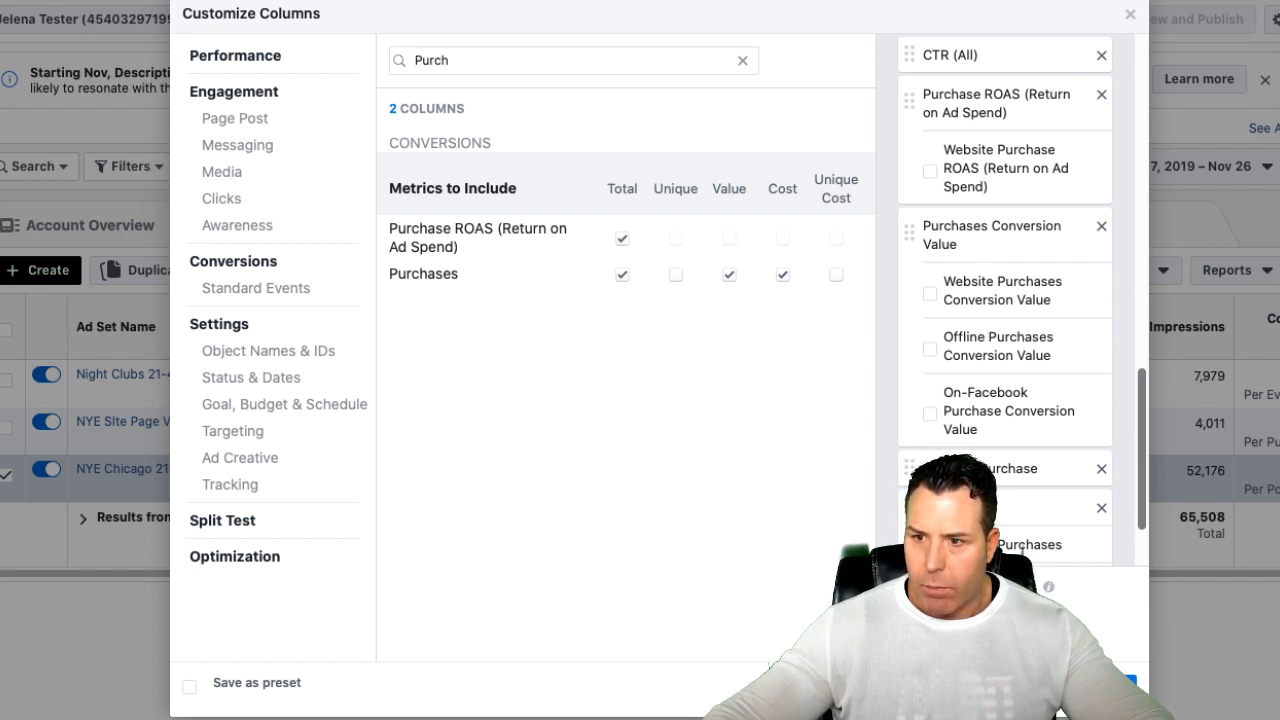
pyautogui.scroll(-1, 1005, 300)
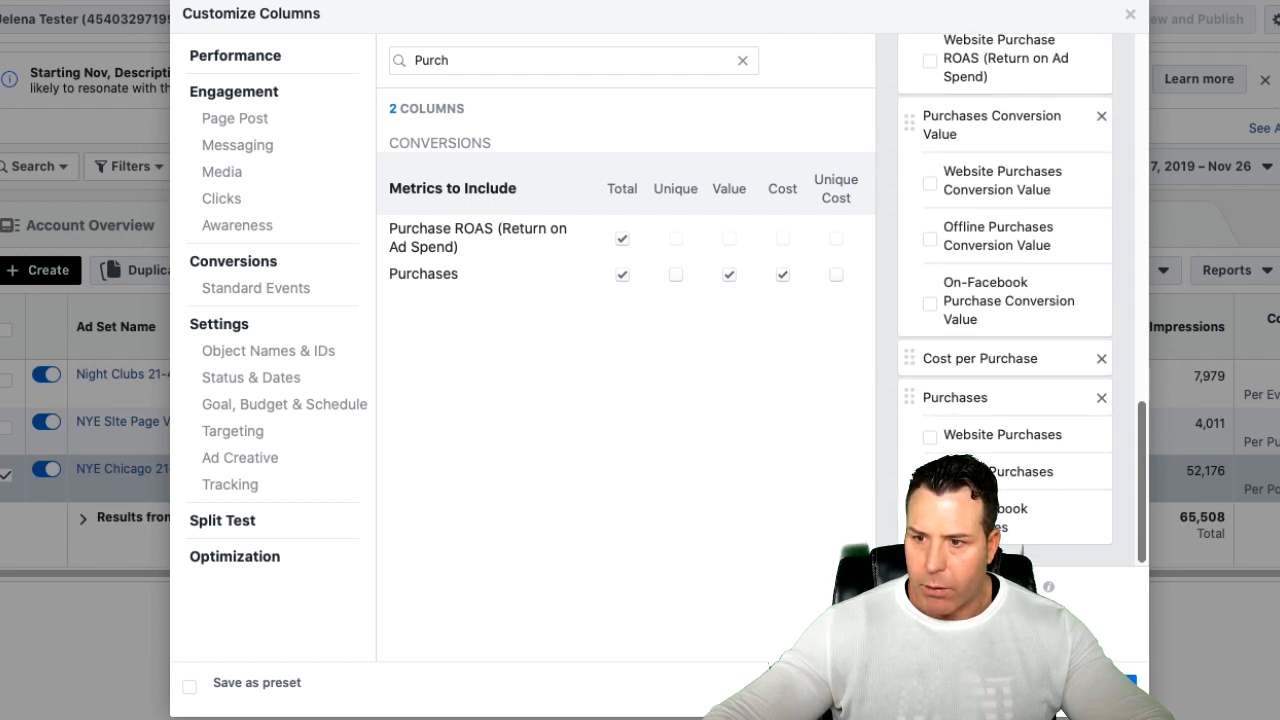
pyautogui.moveTo(910, 358)
pyautogui.mouseDown()
pyautogui.moveTo(910, 520)
pyautogui.moveTo(910, 362)
pyautogui.mouseUp()
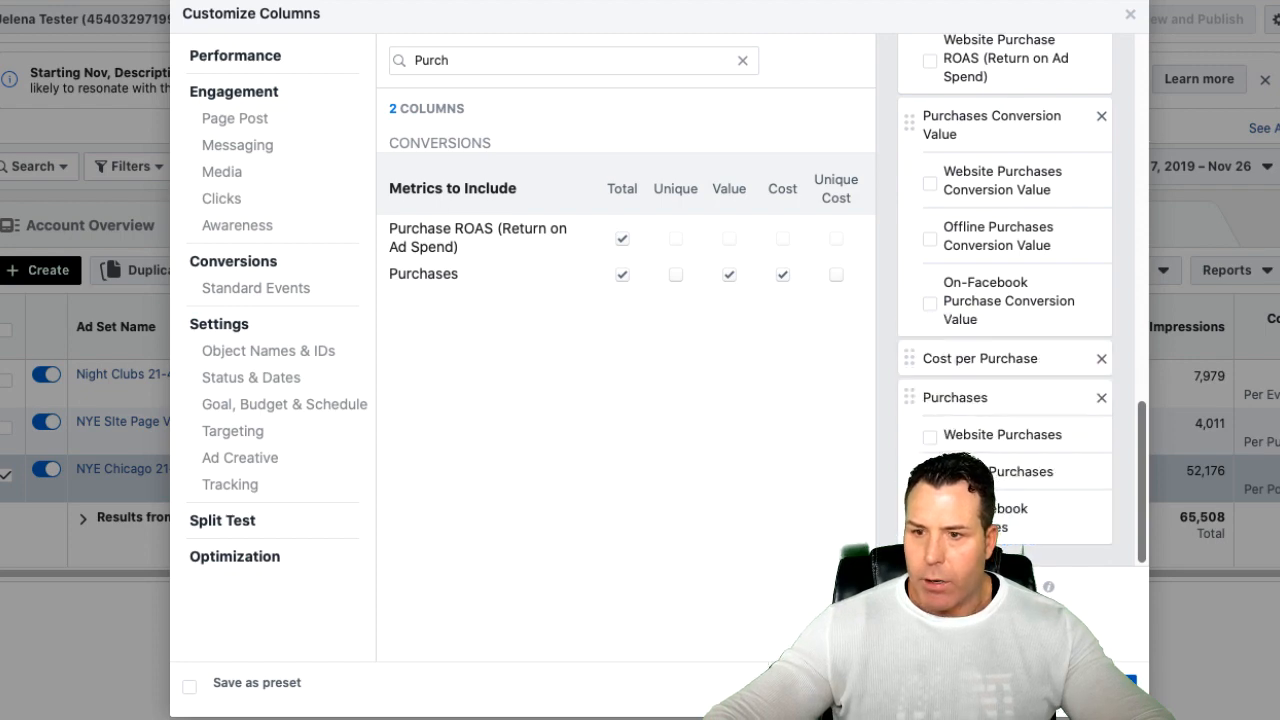
pyautogui.click(1115, 683)
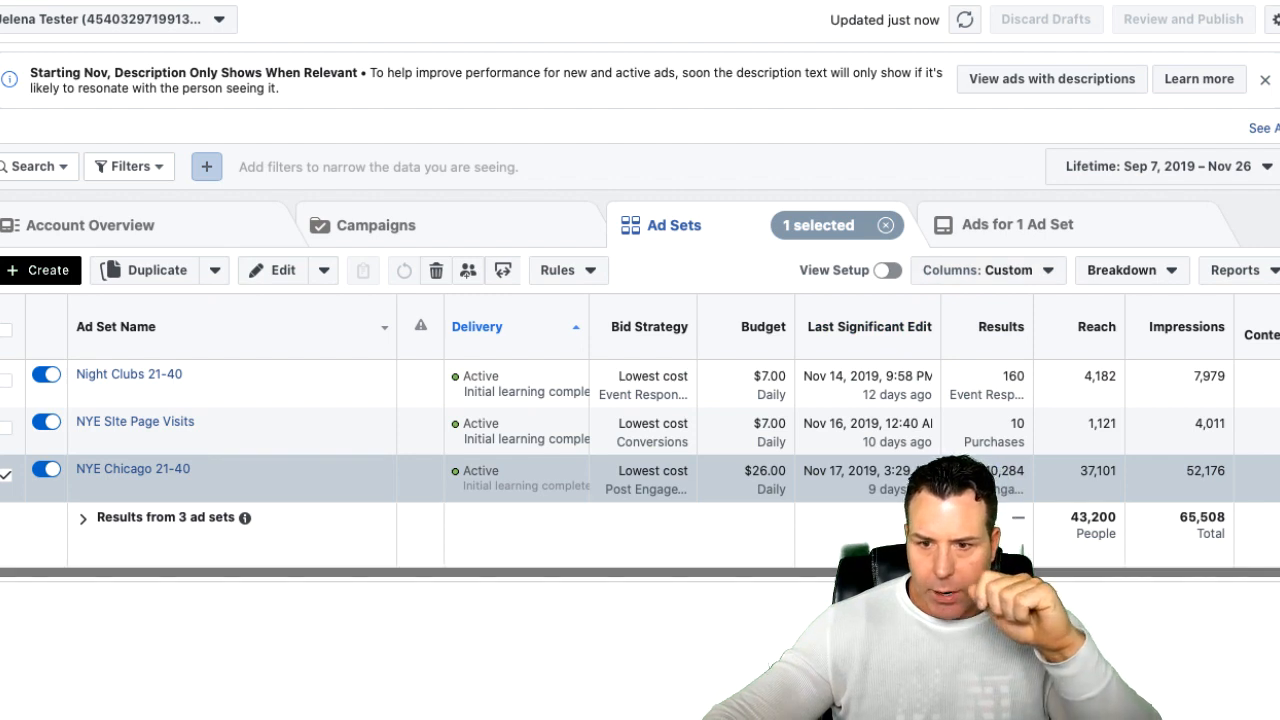
# Examine the ad sets' cost, lead, link click, click-through rate and purchase columns across the table
pyautogui.hscroll(5, 650, 480)
pyautogui.hscroll(10, 650, 450)
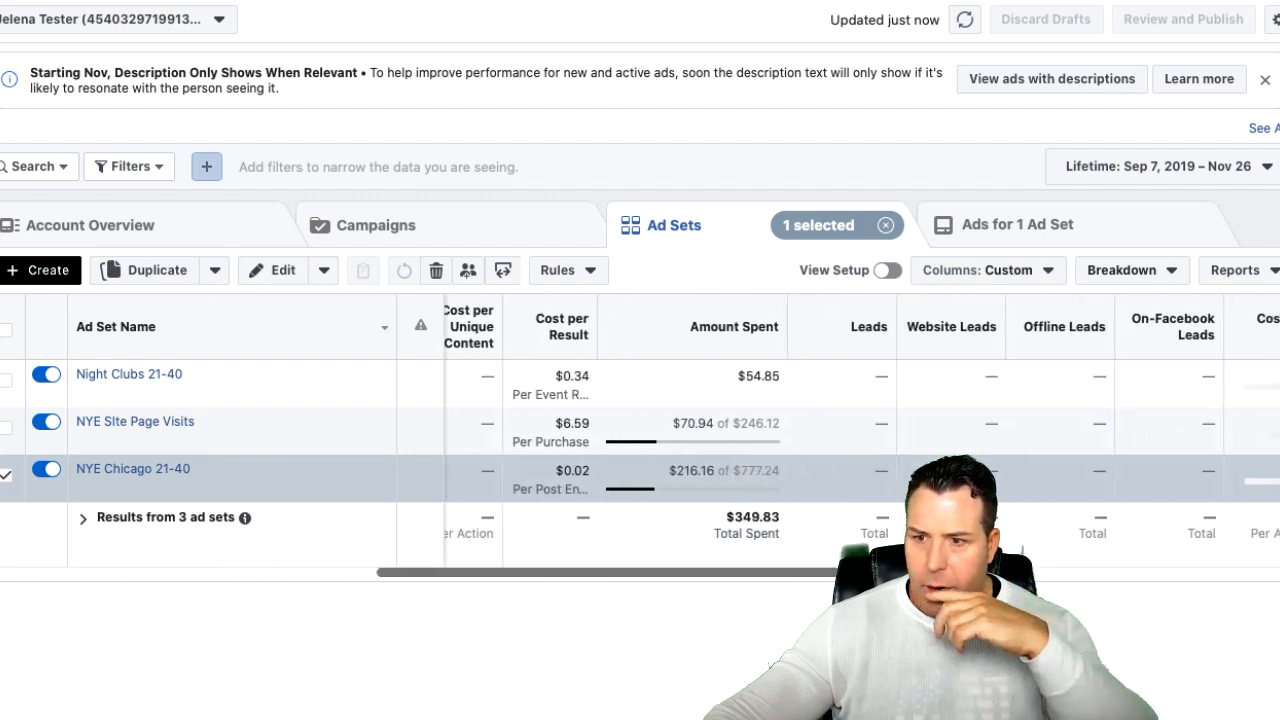
pyautogui.hscroll(10, 862, 430)
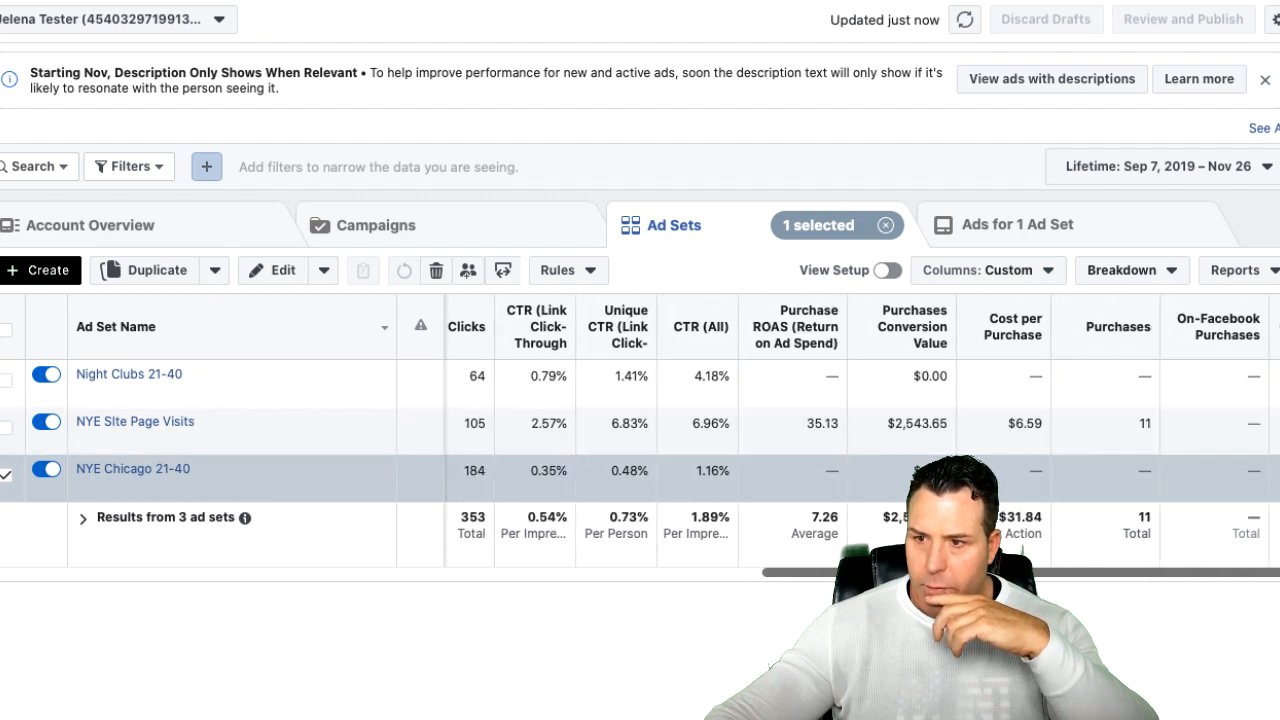
pyautogui.hscroll(-8, 860, 430)
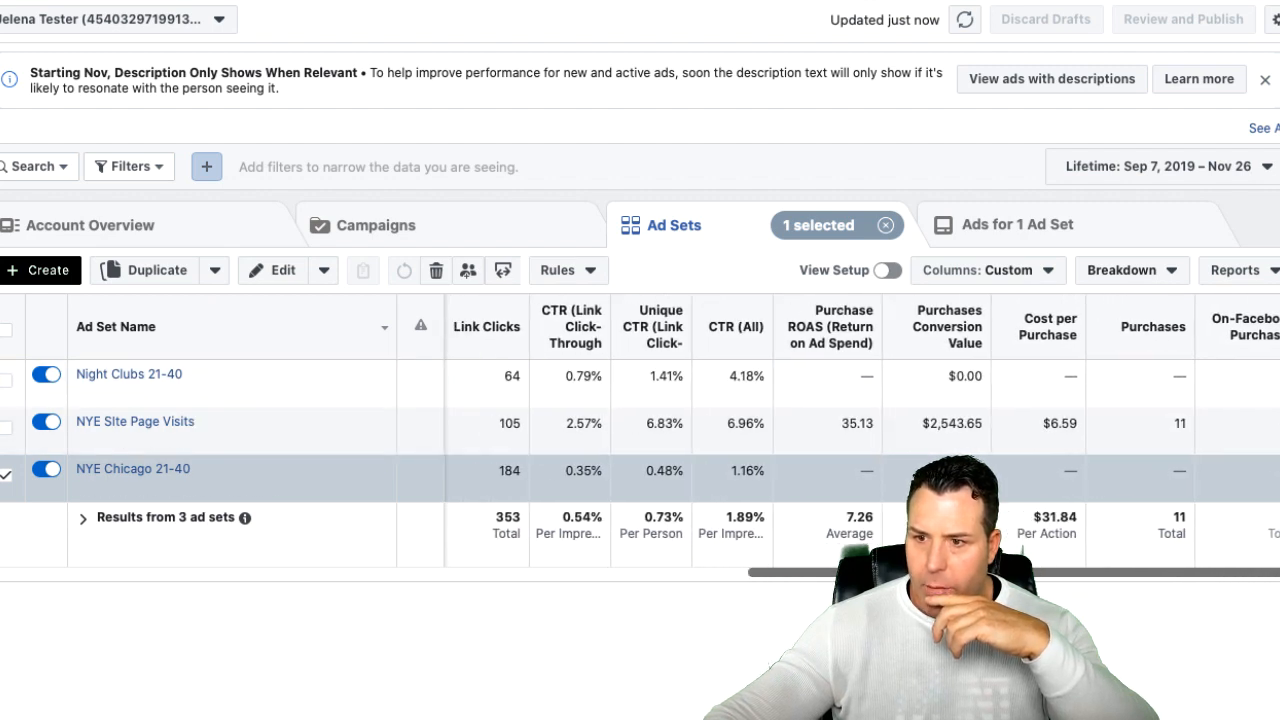
pyautogui.hscroll(-5, 860, 430)
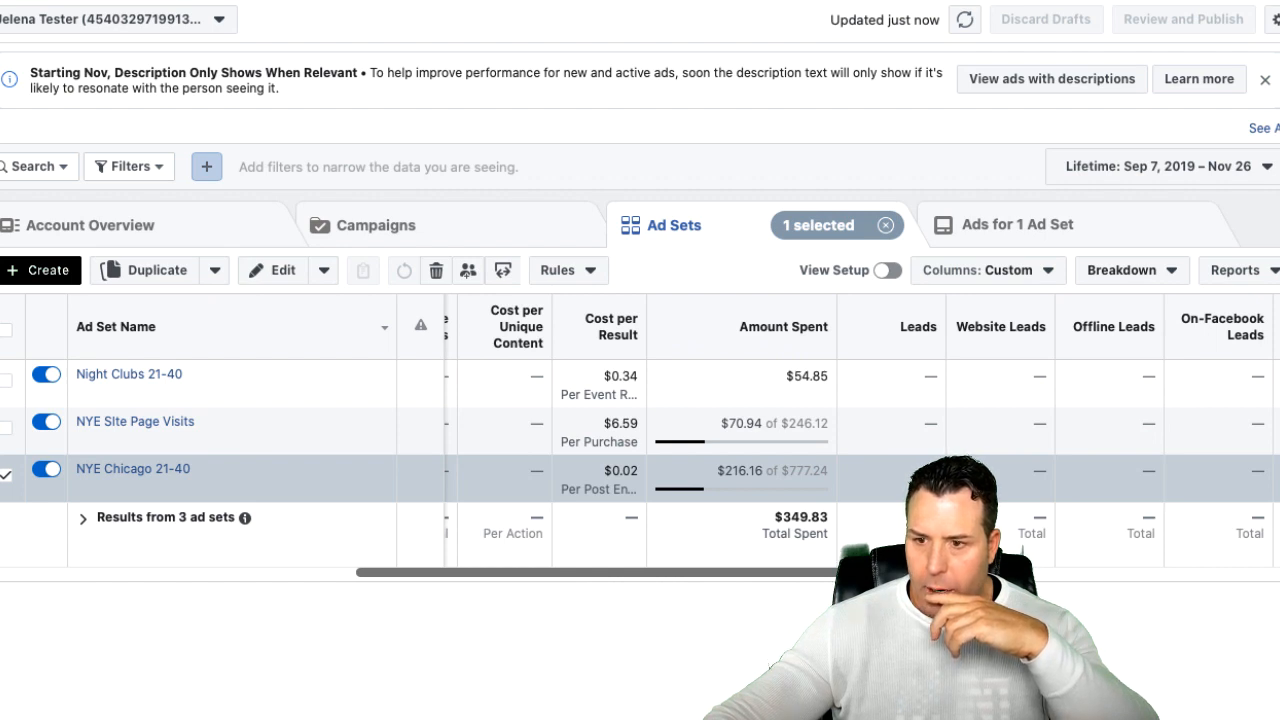
pyautogui.hscroll(8, 860, 430)
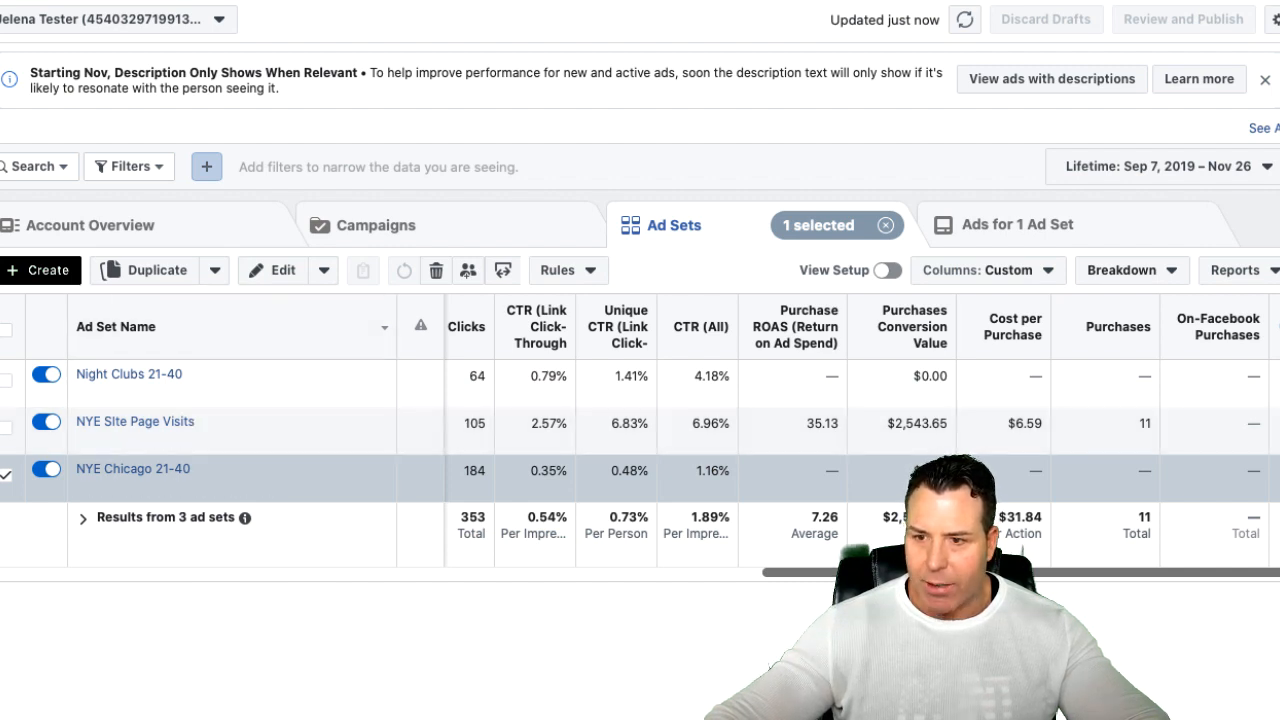
pyautogui.hscroll(-3, 860, 436)
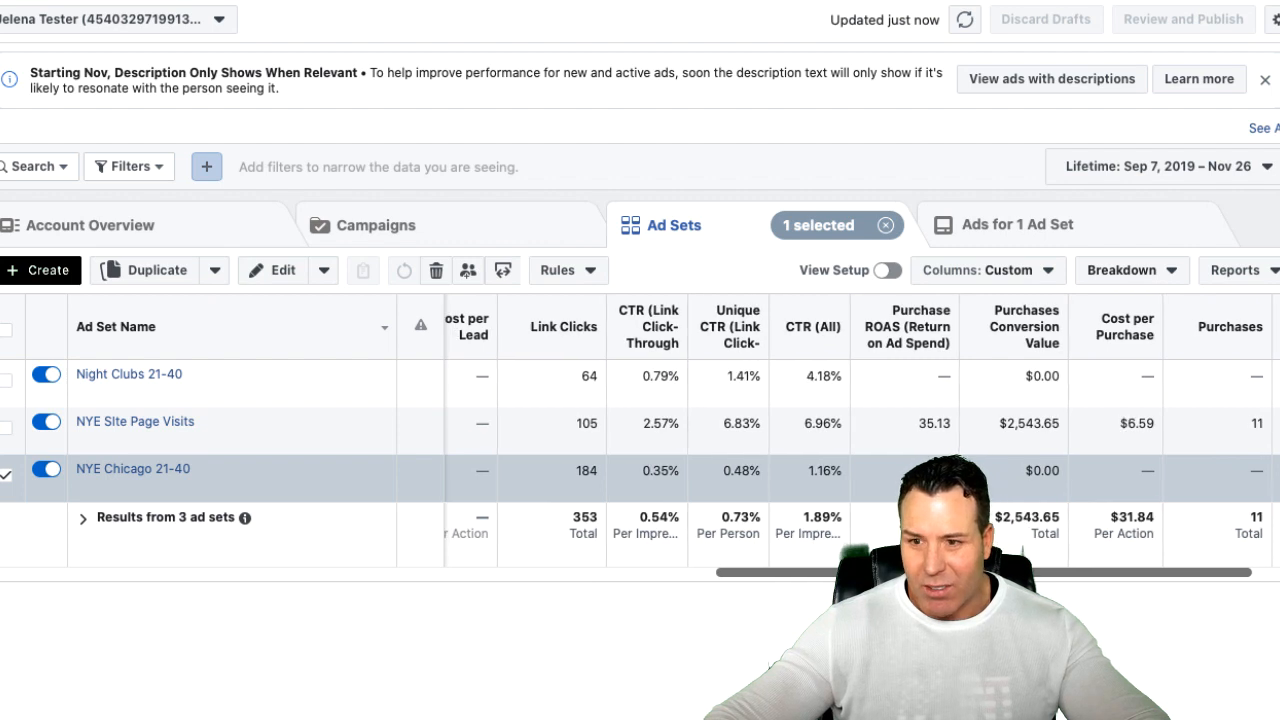
pyautogui.hscroll(-2, 860, 436)
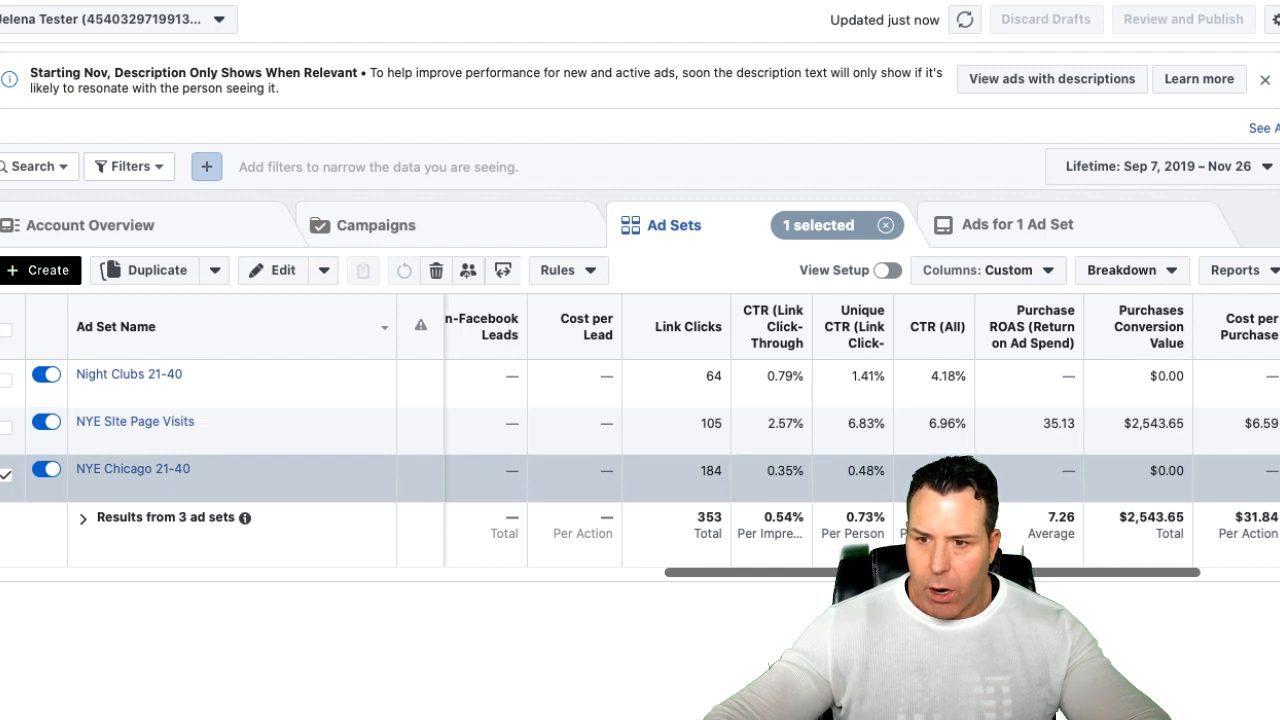
pyautogui.hscroll(-3, 860, 400)
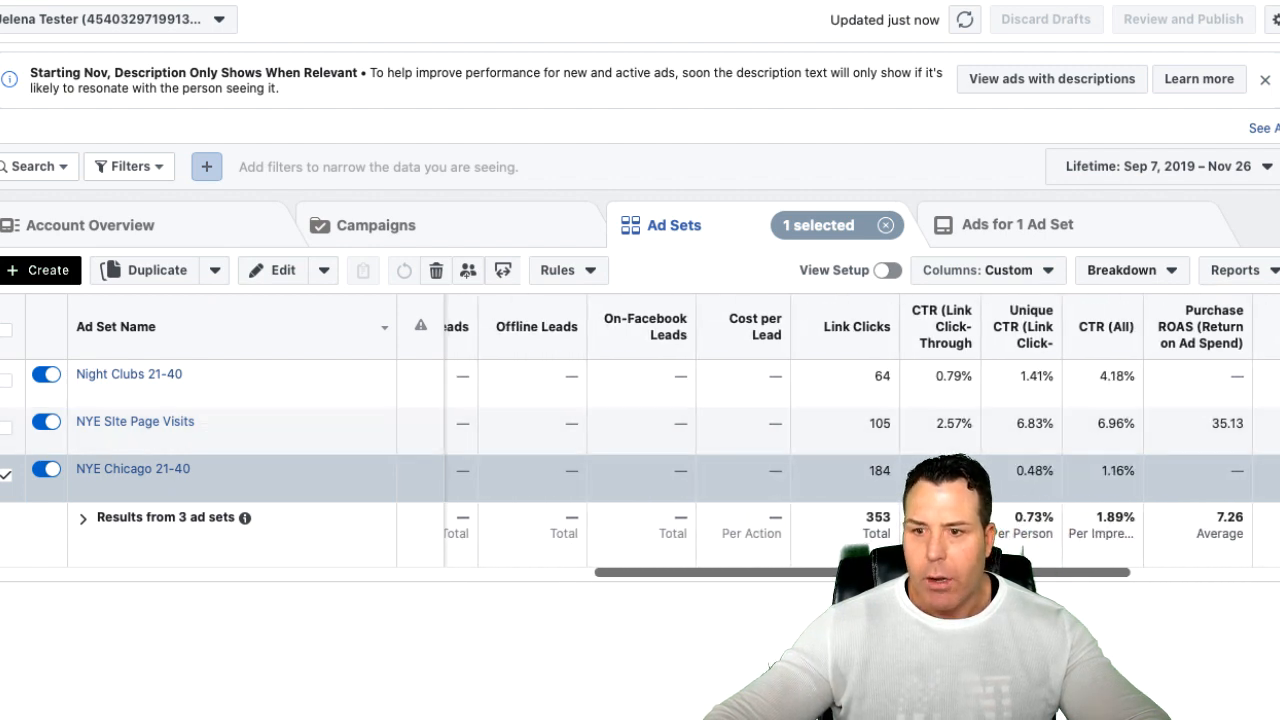
pyautogui.hscroll(-1, 860, 436)
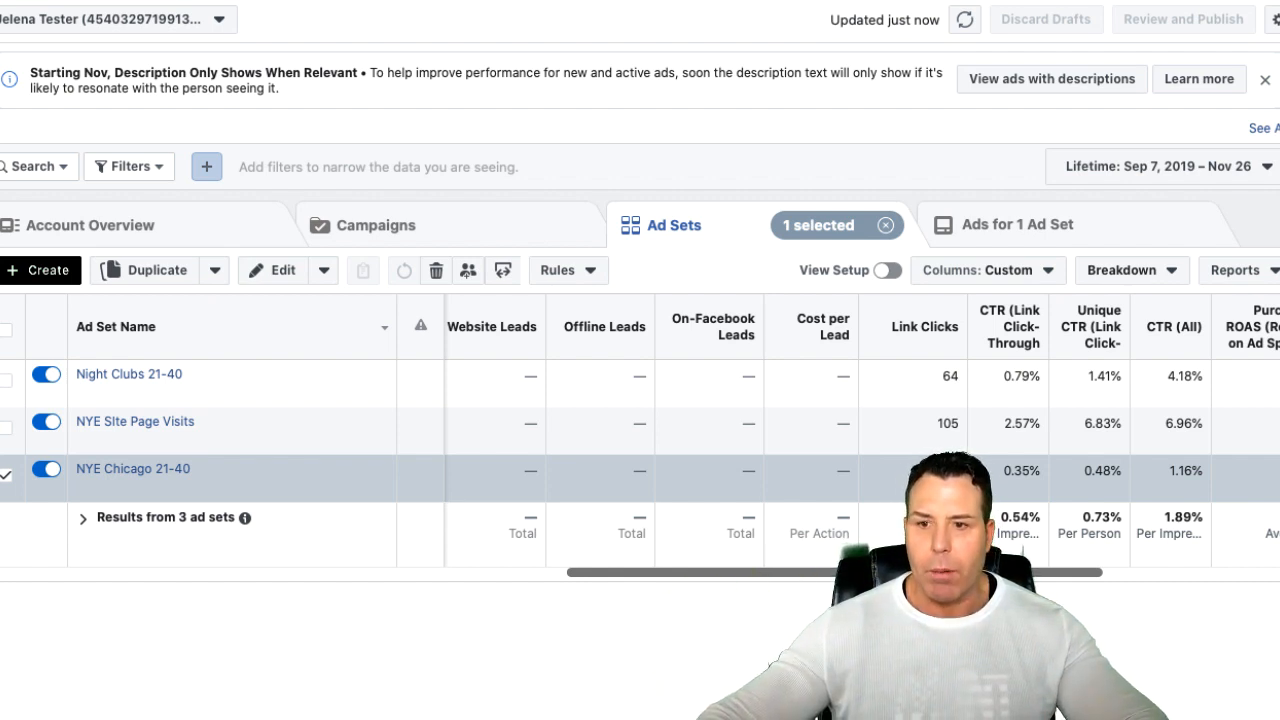
pyautogui.hscroll(-5, 860, 430)
pyautogui.hscroll(-2, 860, 430)
pyautogui.hscroll(2, 760, 430)
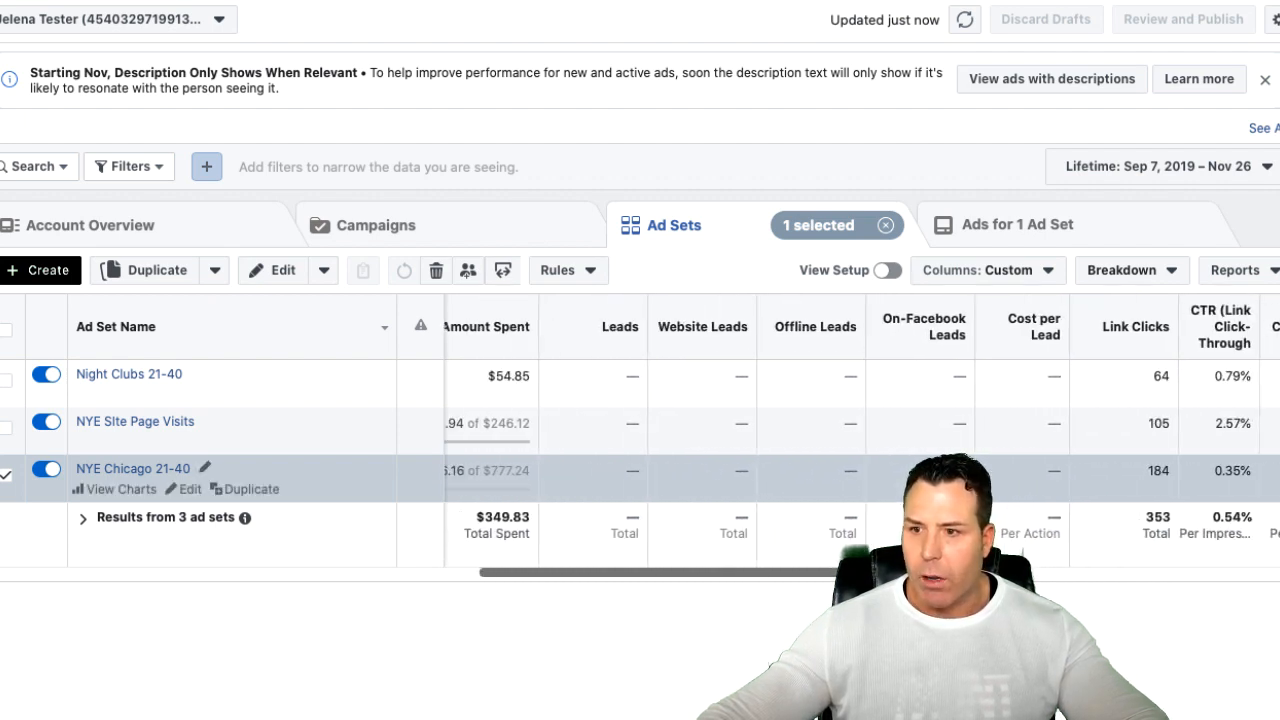
# Switch the ad sets table to the saved NYE 2020 Purchase column preset and return to its first columns
pyautogui.click(988, 270)
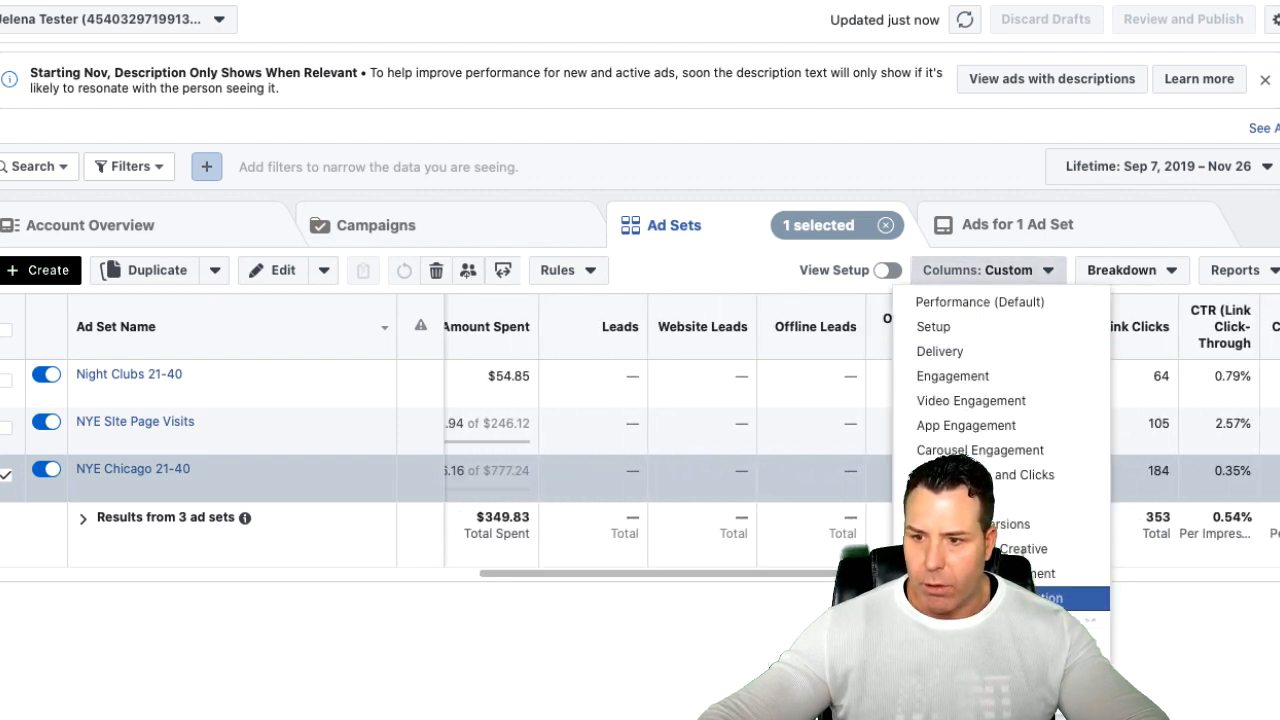
pyautogui.scroll(-3, 1000, 450)
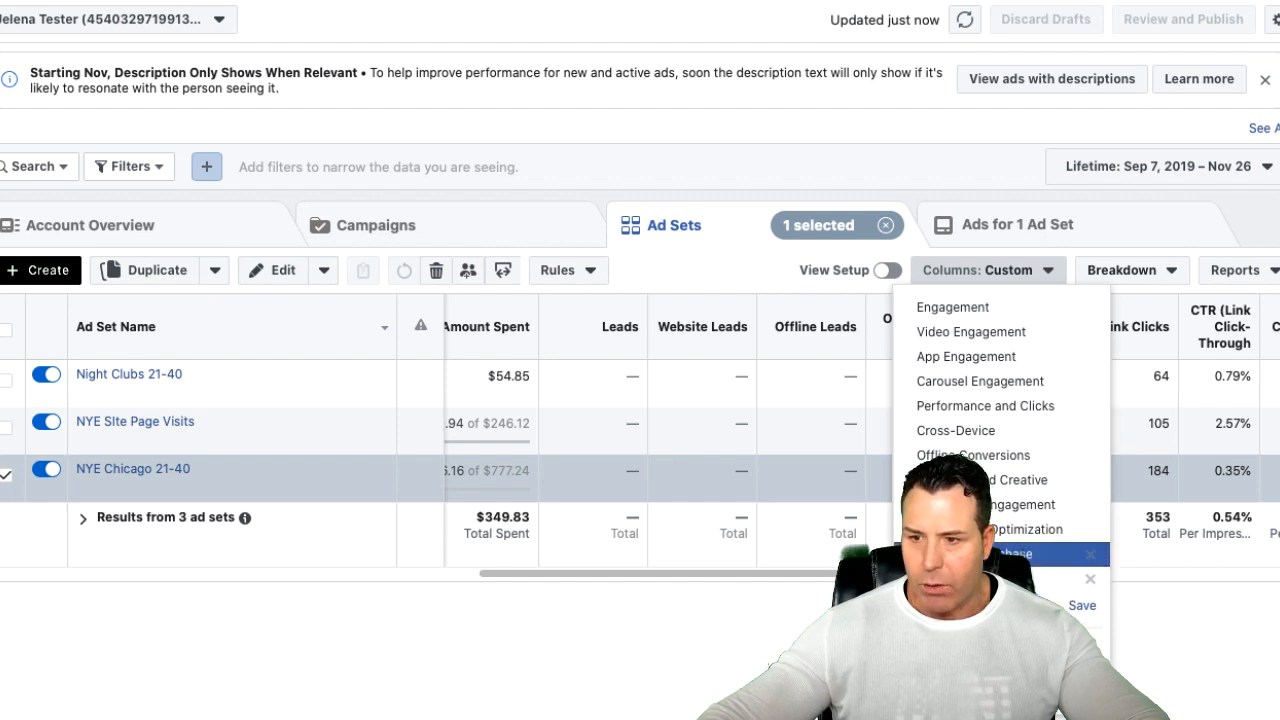
pyautogui.click(985, 554)
pyautogui.moveTo(900, 573); pyautogui.dragTo(438, 573)
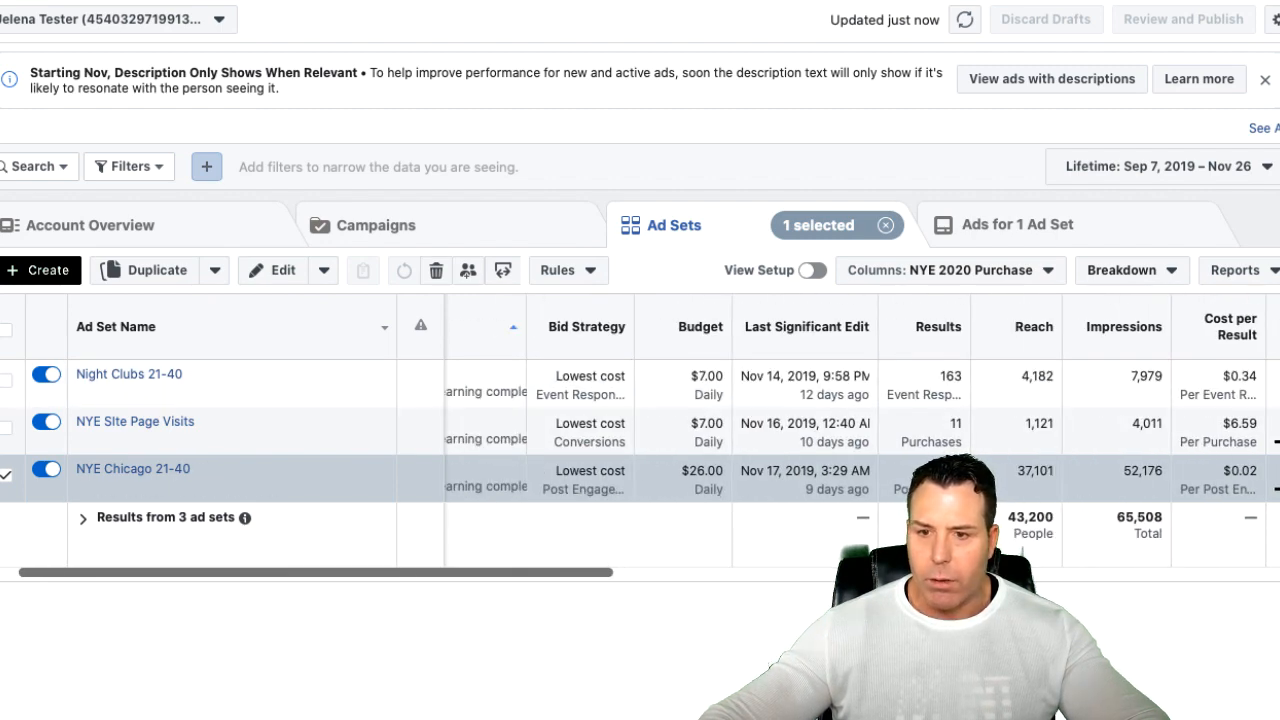